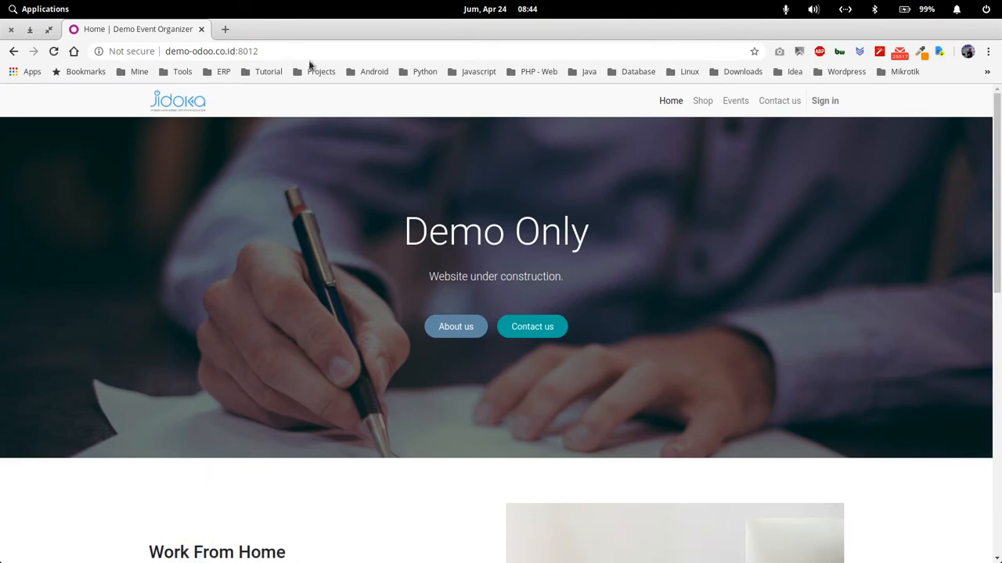
# Step: Reload the Odoo website home page
pyautogui.click(288, 49)
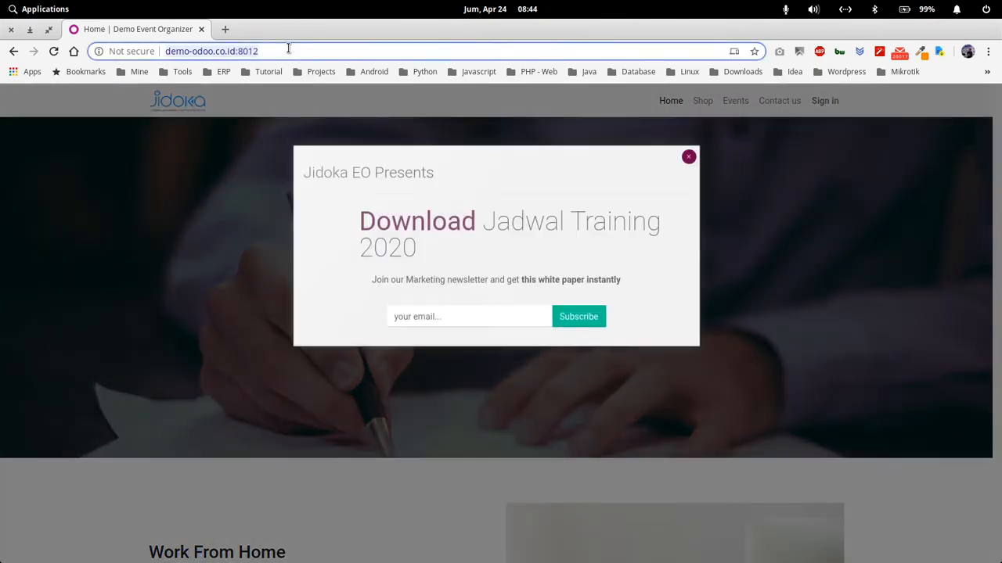
pyautogui.click(288, 49)
pyautogui.press('Return')
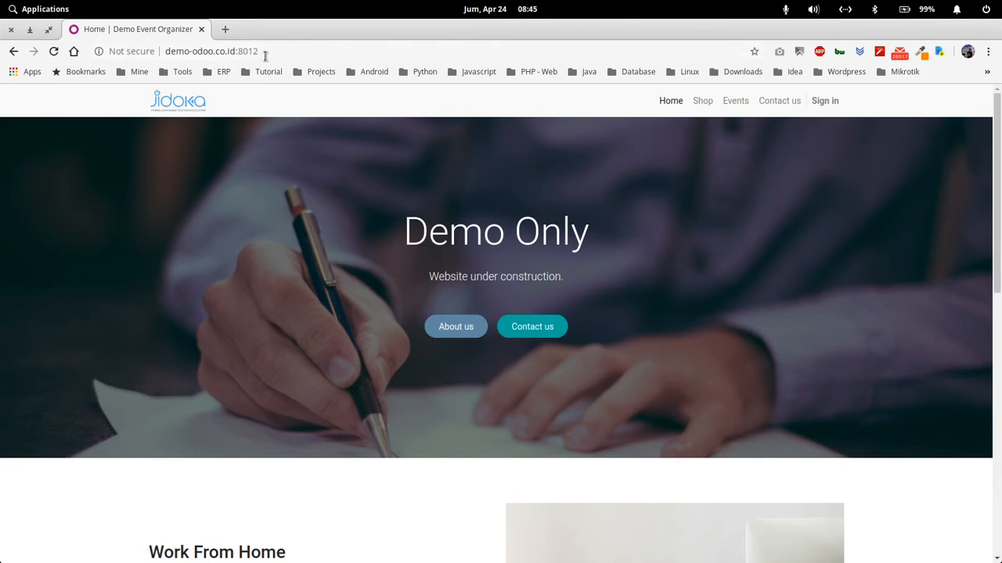
pyautogui.click(188, 48)
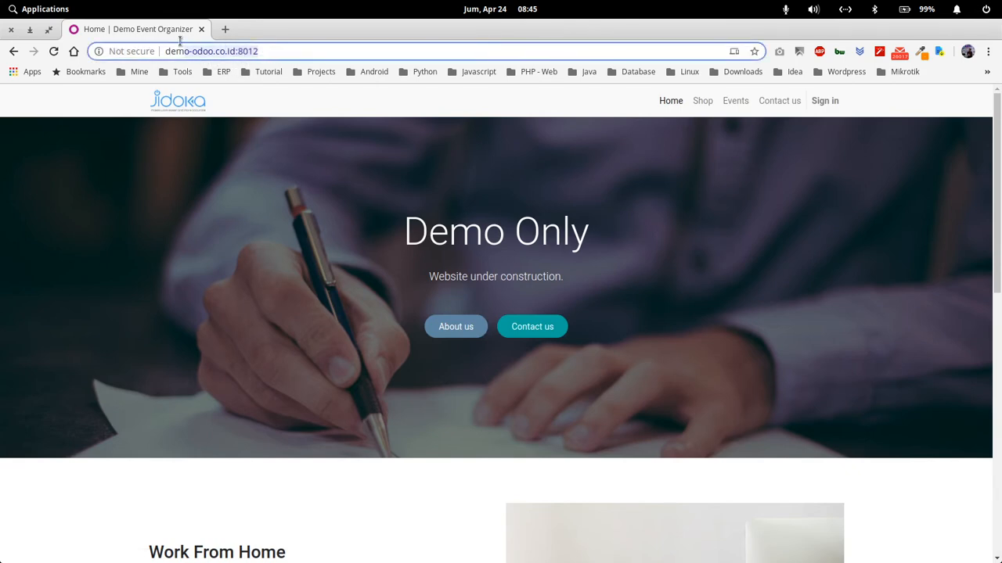
pyautogui.click(279, 53)
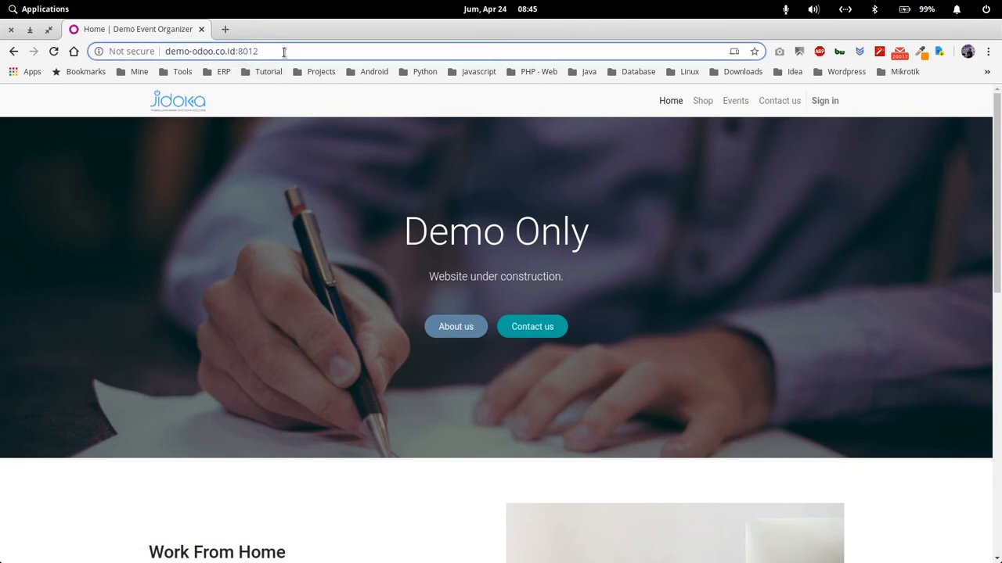
pyautogui.press('Return')
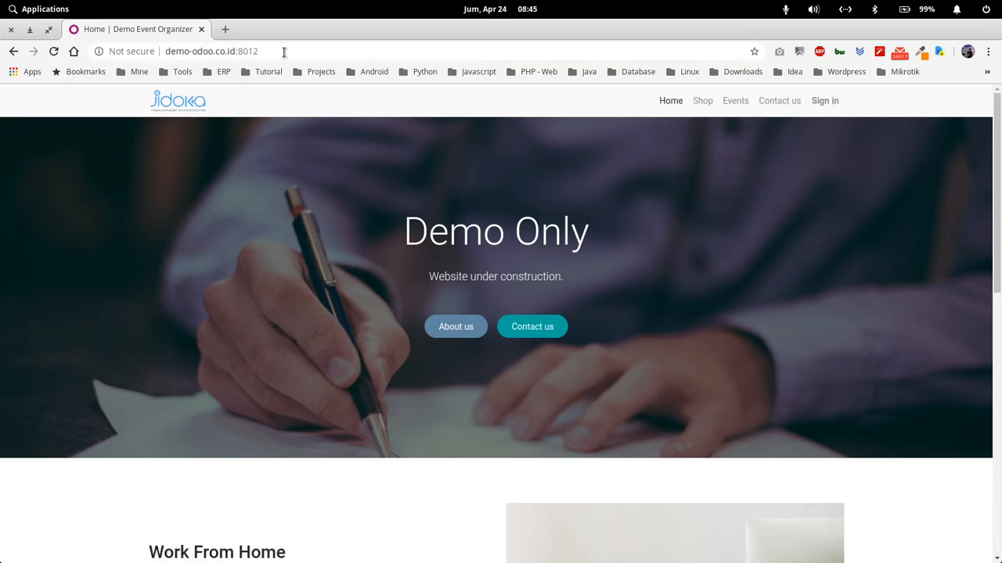
# Step: Sign in to the demo_event database with the saved e-mail and the account password
pyautogui.click(822, 101)
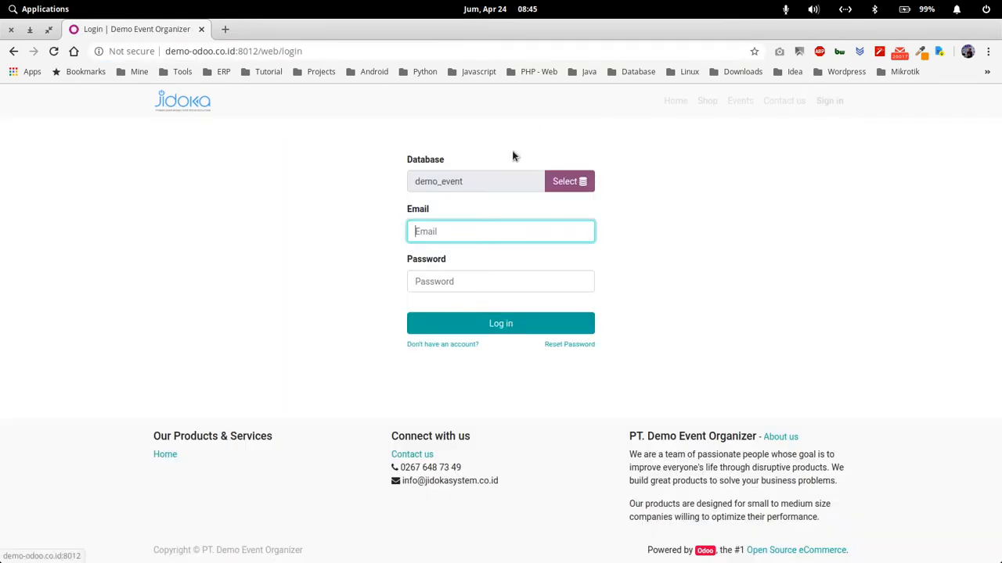
pyautogui.write('aris')
pyautogui.press('Down')
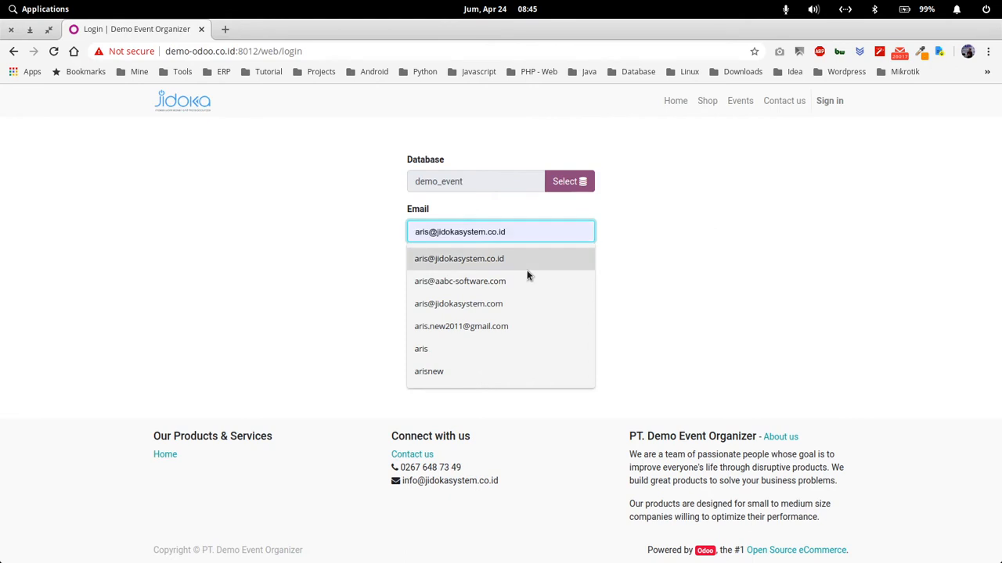
pyautogui.press('Tab')
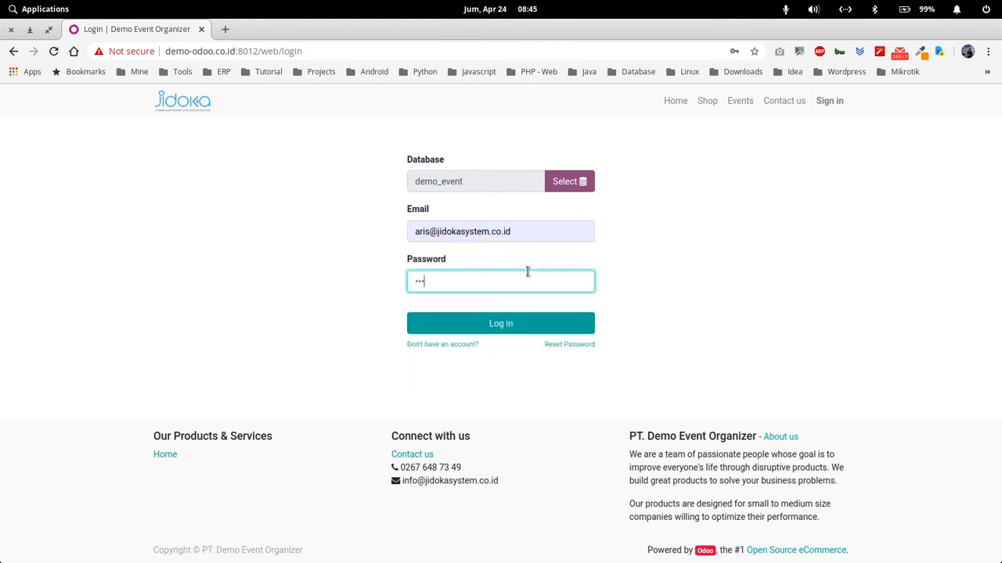
pyautogui.press('Return')
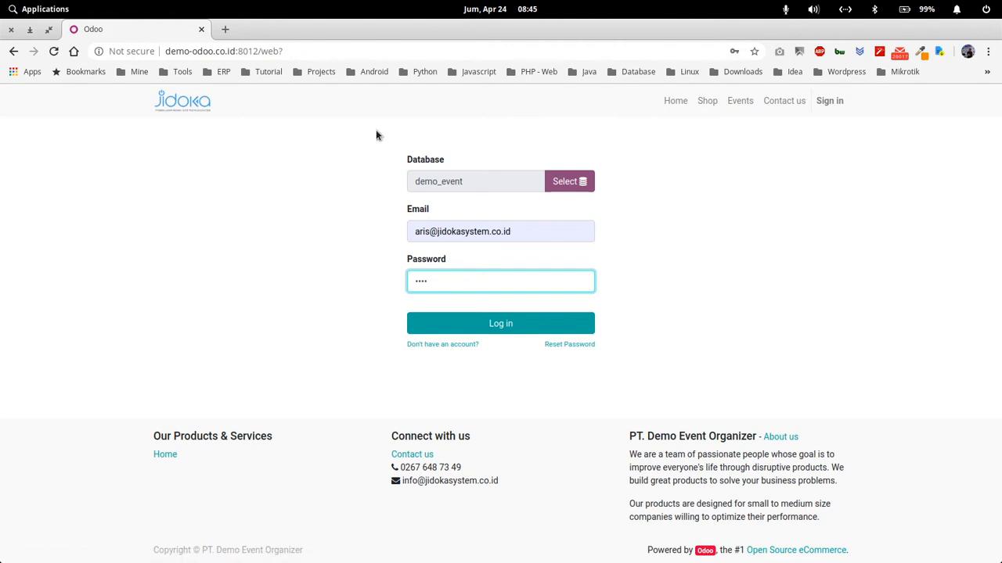
# Step: Open the Events app listing all events, not only upcoming or running ones
pyautogui.click(609, 243)
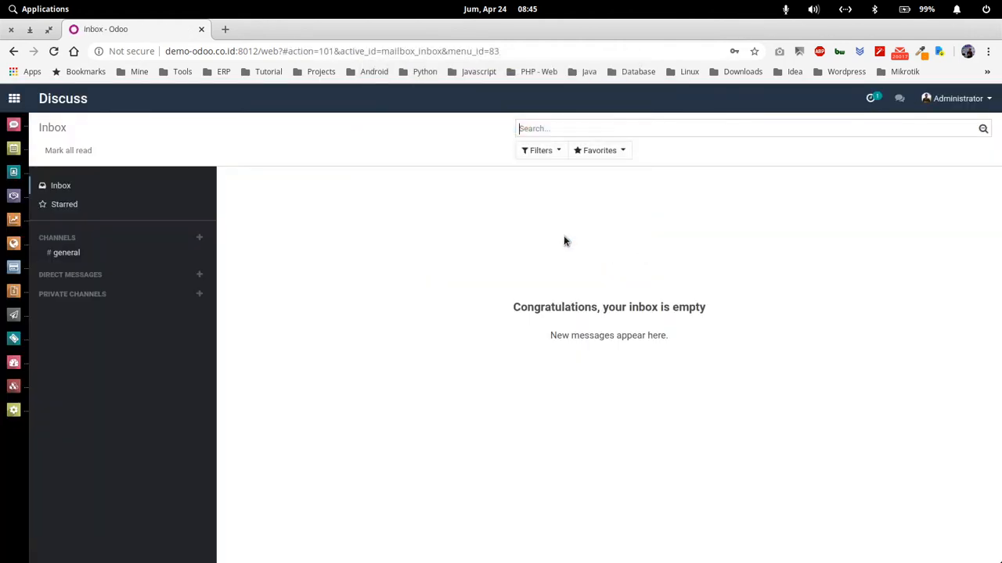
pyautogui.click(14, 97)
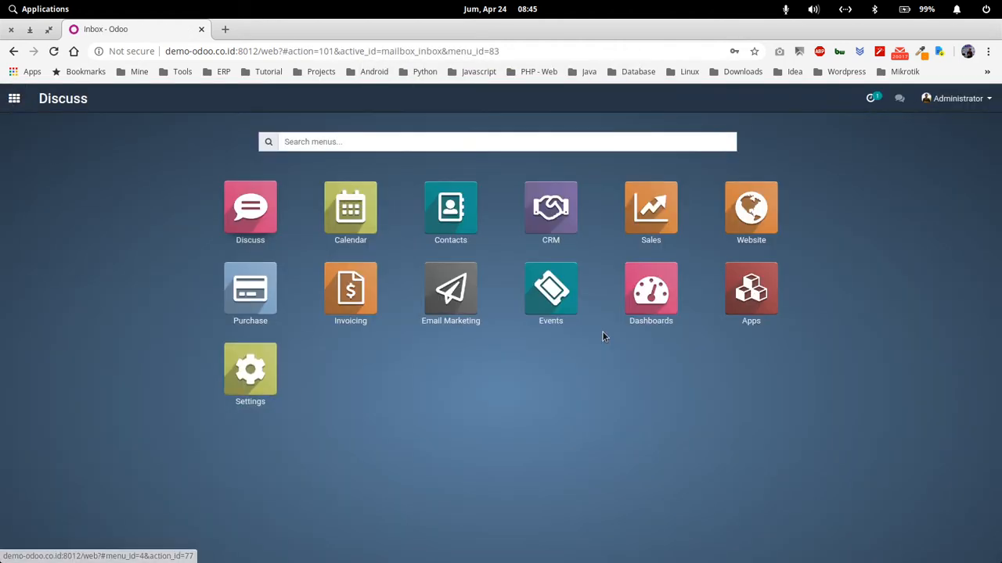
pyautogui.click(546, 288)
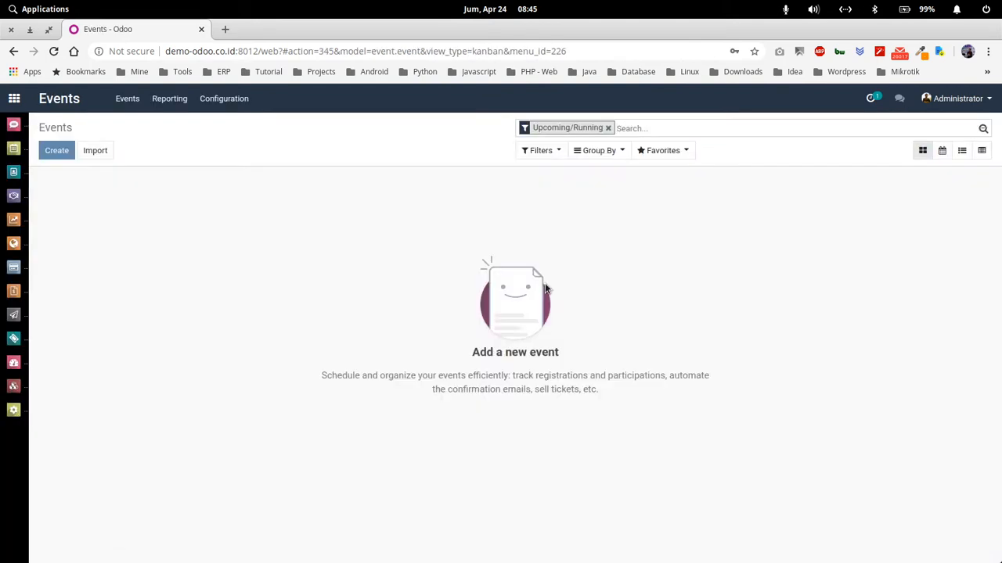
pyautogui.click(607, 128)
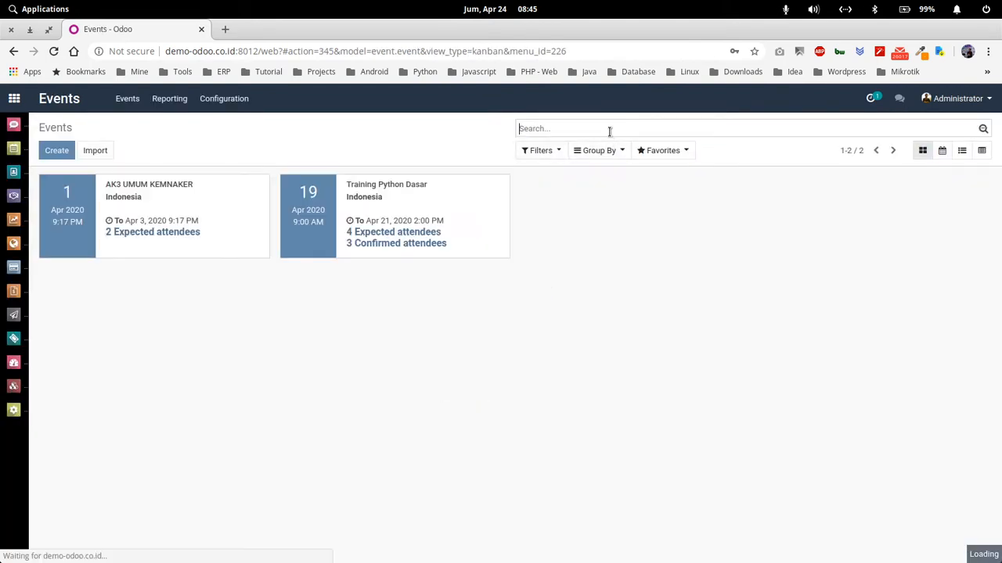
# Step: Review the Training Python Dasar event's dates and details, then open its attendees list
pyautogui.click(475, 201)
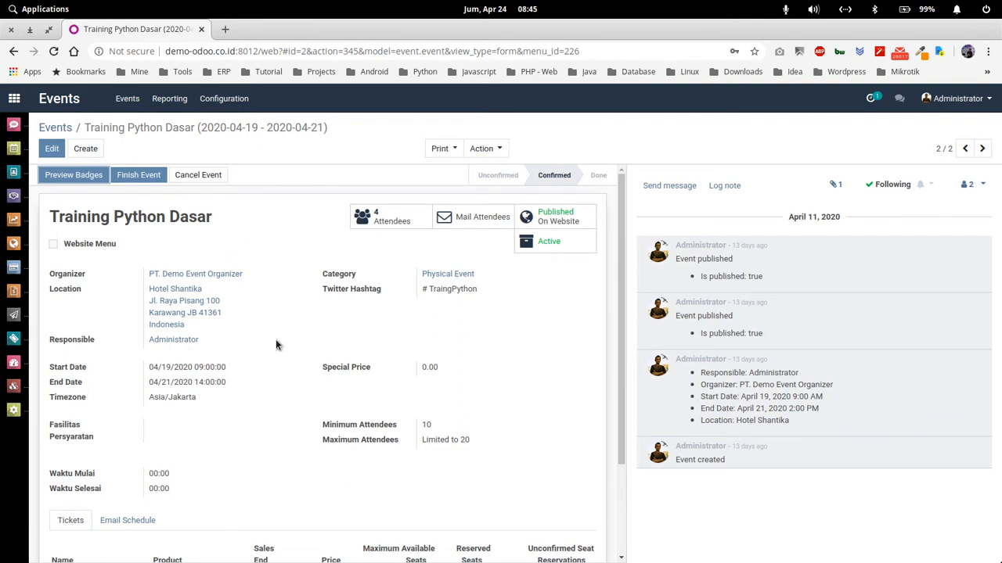
pyautogui.scroll(-1, 275, 345)
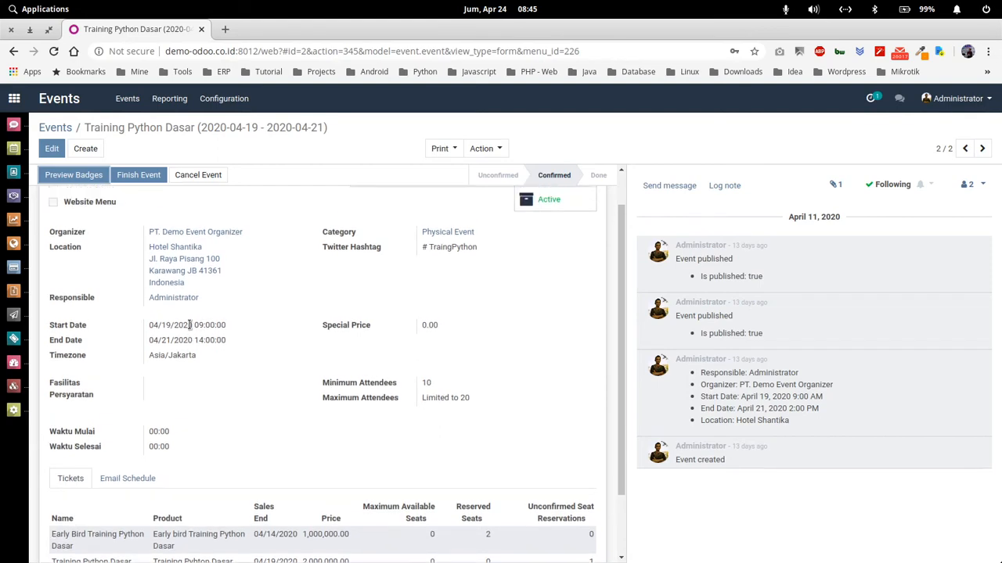
pyautogui.scroll(2, 189, 325)
pyautogui.scroll(-3, 190, 324)
pyautogui.scroll(2, 189, 324)
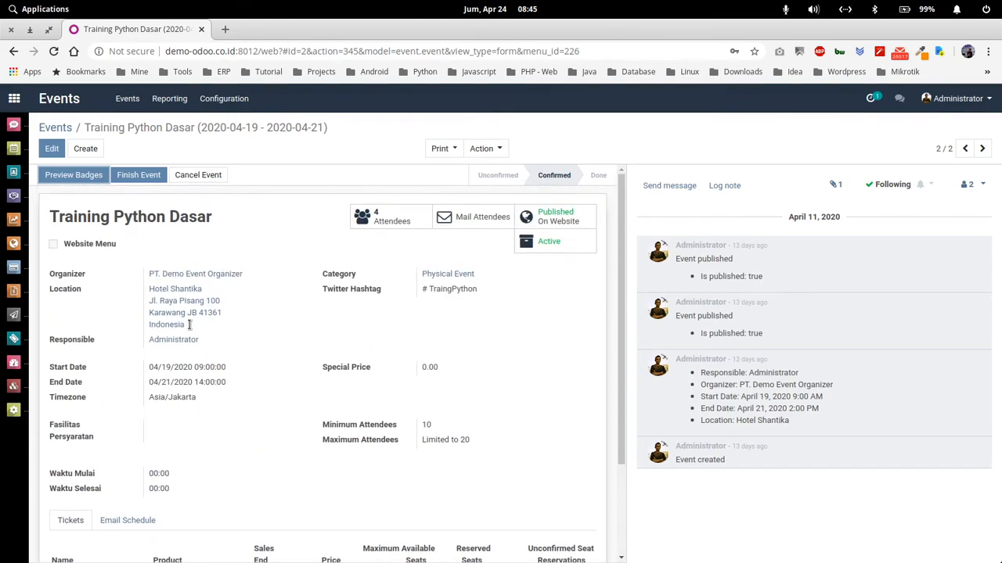
pyautogui.scroll(-3, 278, 373)
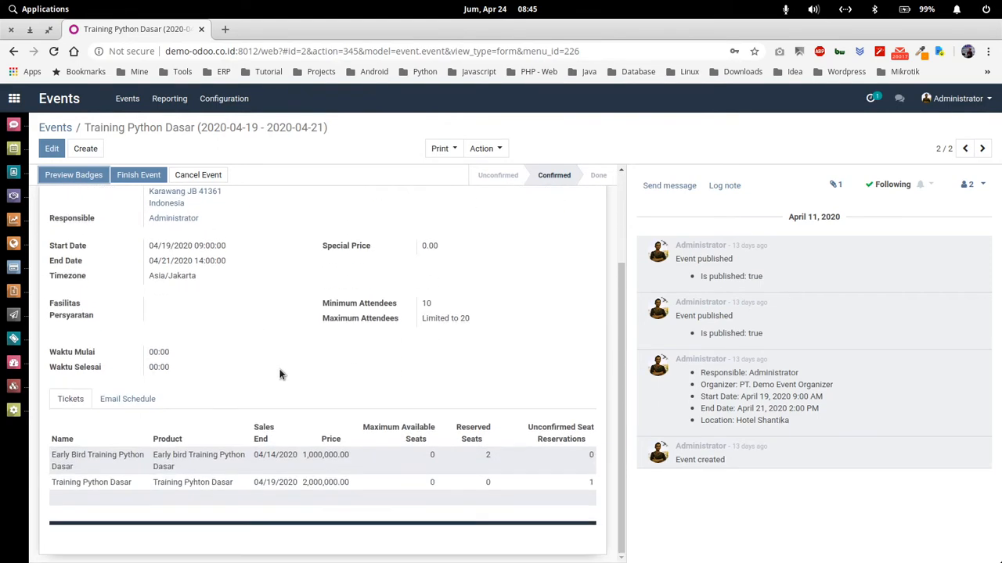
pyautogui.scroll(3, 280, 374)
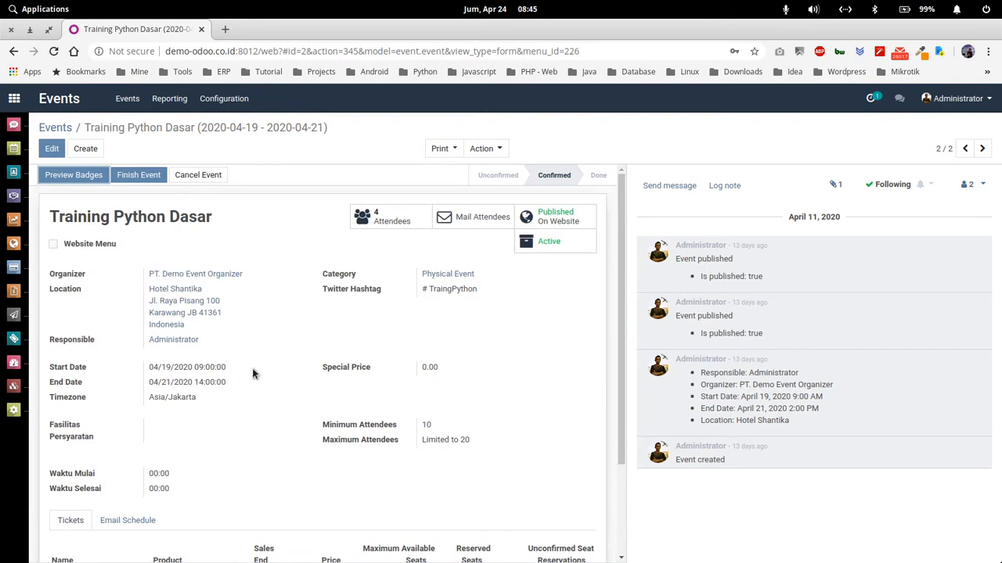
pyautogui.moveTo(231, 391); pyautogui.dragTo(147, 368)
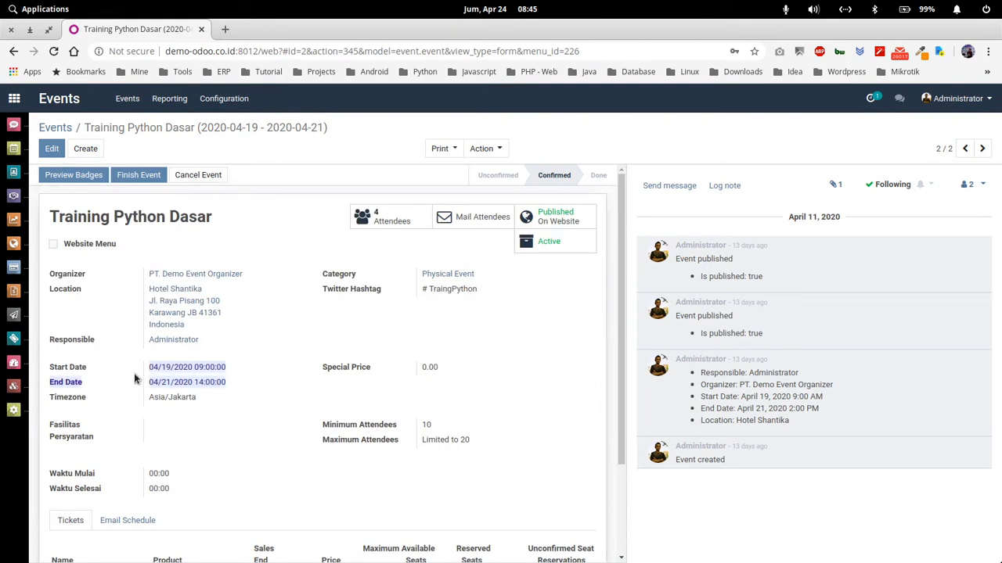
pyautogui.click(250, 373)
pyautogui.scroll(-1, 268, 393)
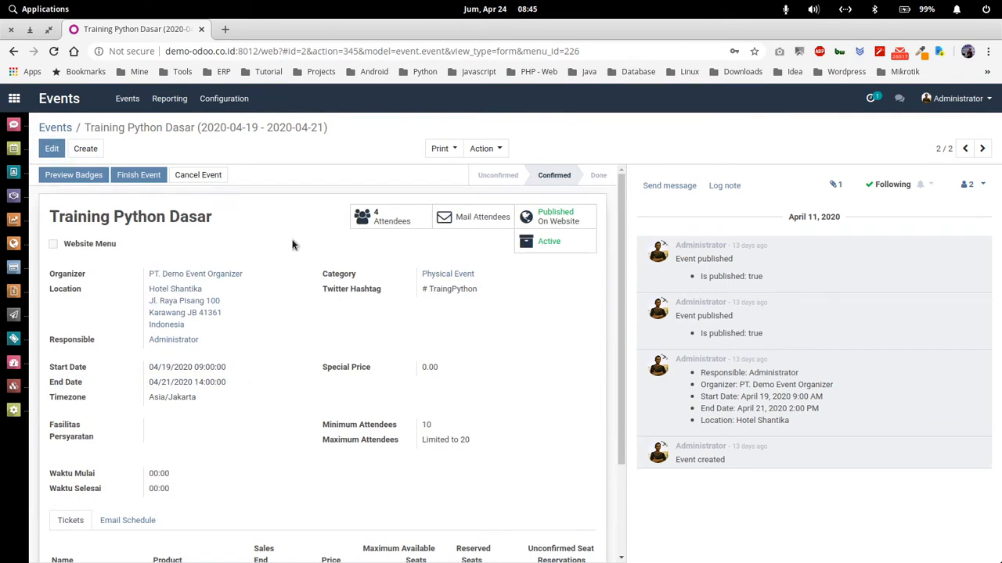
pyautogui.scroll(-1, 302, 362)
pyautogui.scroll(-2, 304, 365)
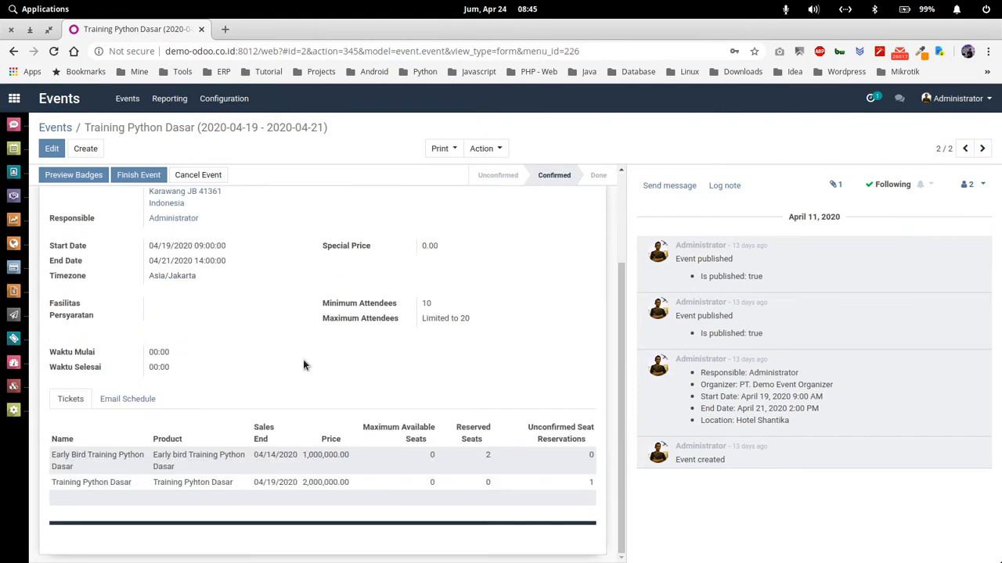
pyautogui.scroll(3, 303, 365)
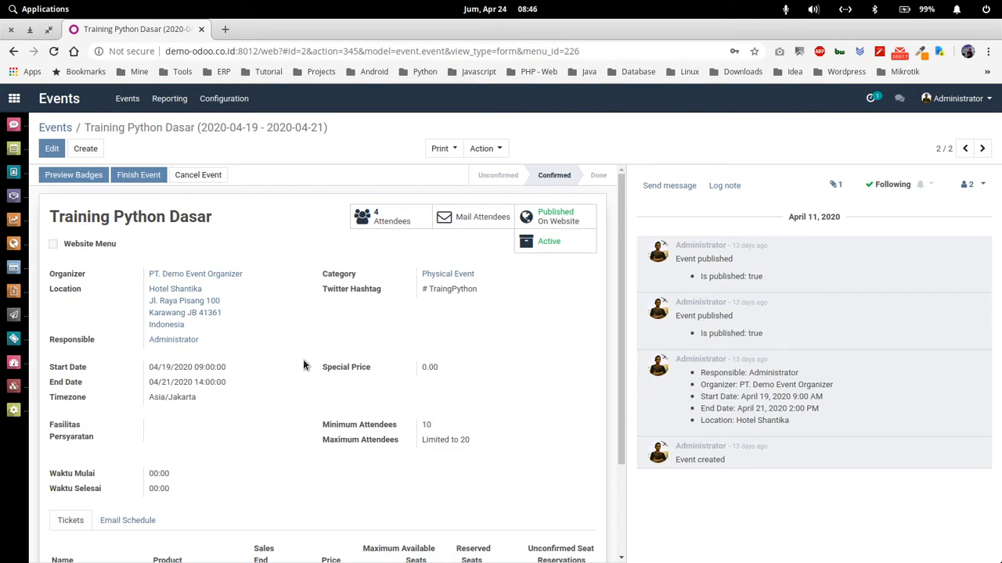
pyautogui.click(386, 218)
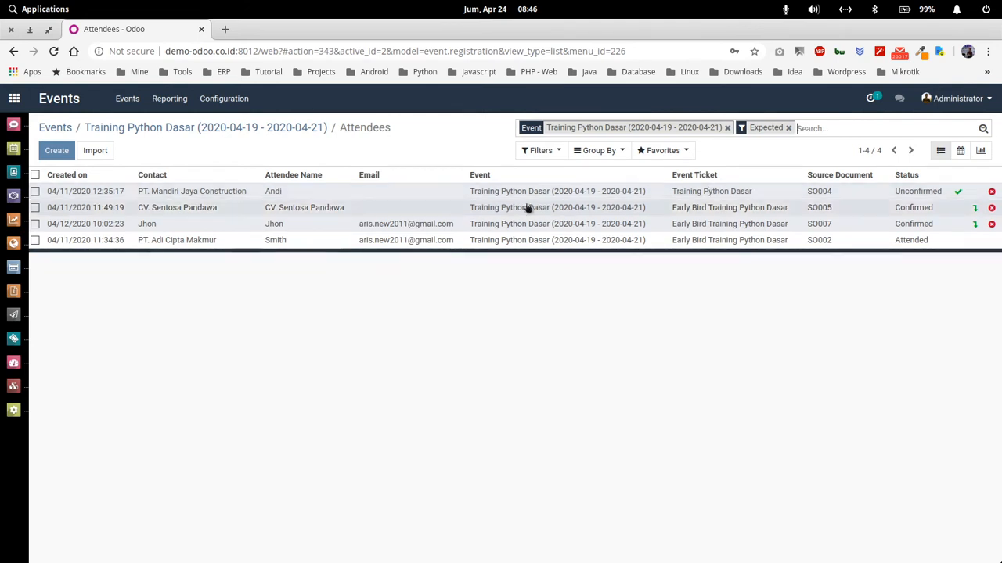
# Step: Open the PT. Mandiri Jaya Construction registration in the attendees list
pyautogui.click(449, 197)
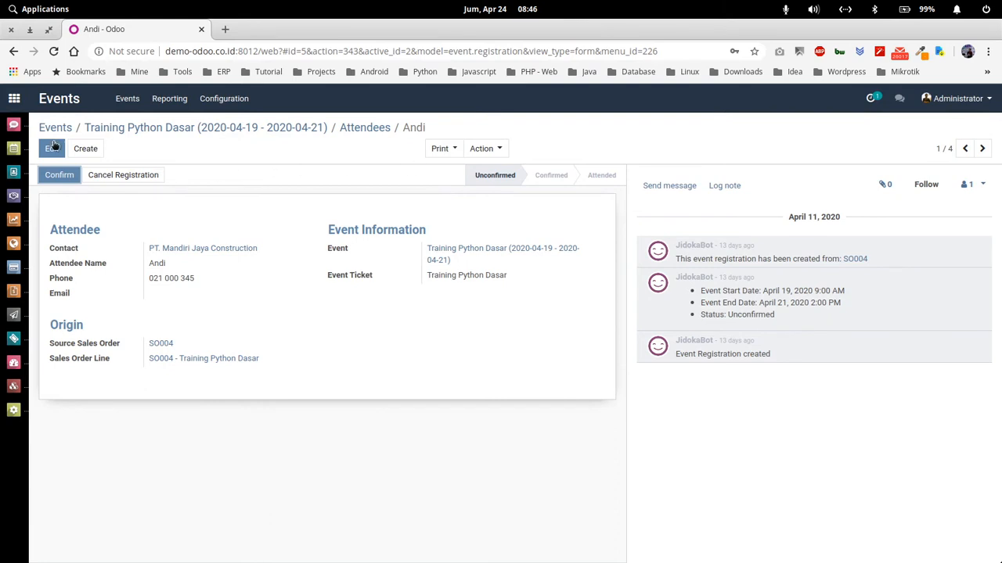
# Step: Confirm the PT. Mandiri Jaya Construction registration, check its logged confirmation e-mail, and return to attendees
pyautogui.click(57, 176)
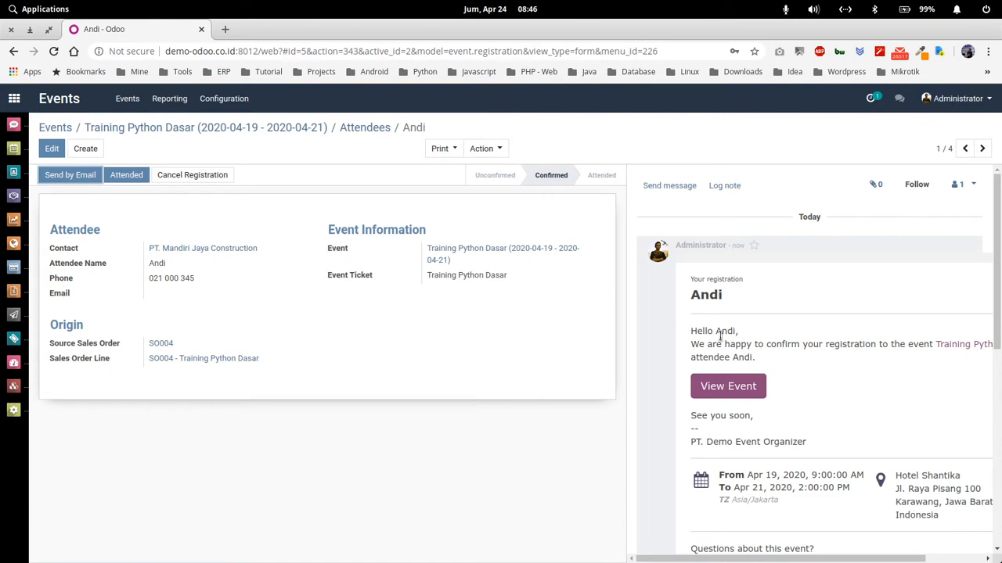
pyautogui.scroll(-2, 713, 342)
pyautogui.scroll(2, 711, 342)
pyautogui.click(365, 128)
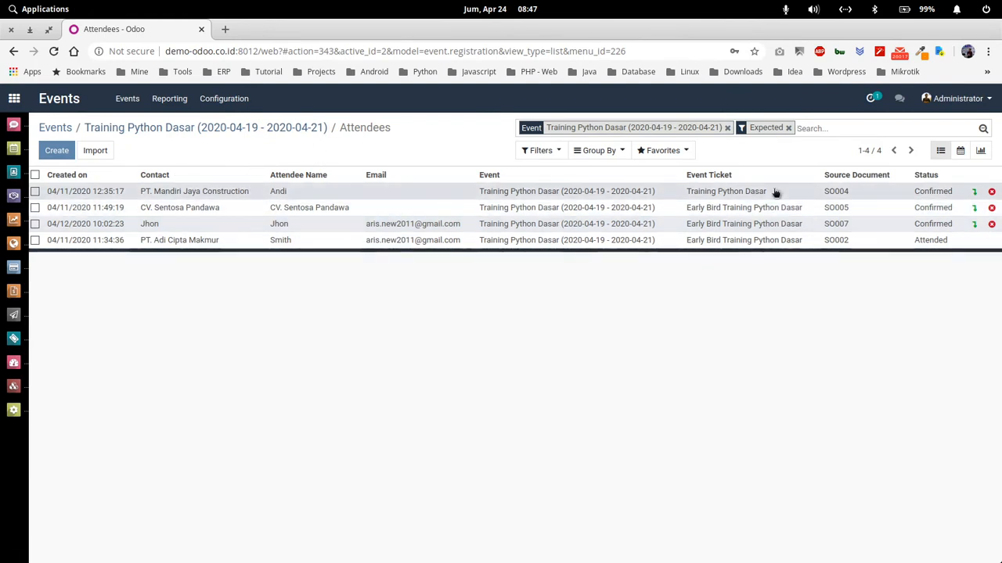
# Step: Mark the first attendee's registration as Attended and return to the attendees list
pyautogui.click(724, 193)
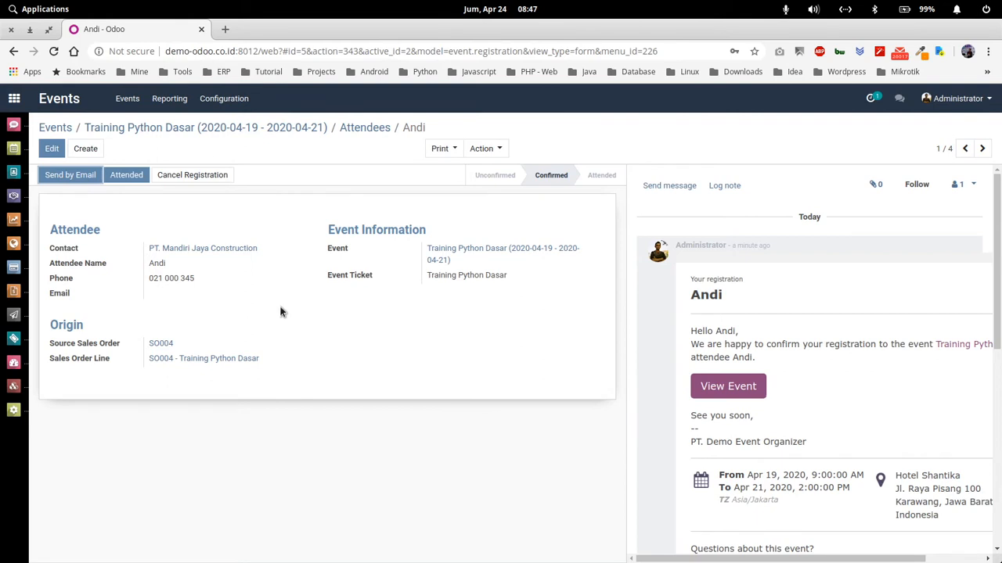
pyautogui.click(135, 184)
pyautogui.click(135, 177)
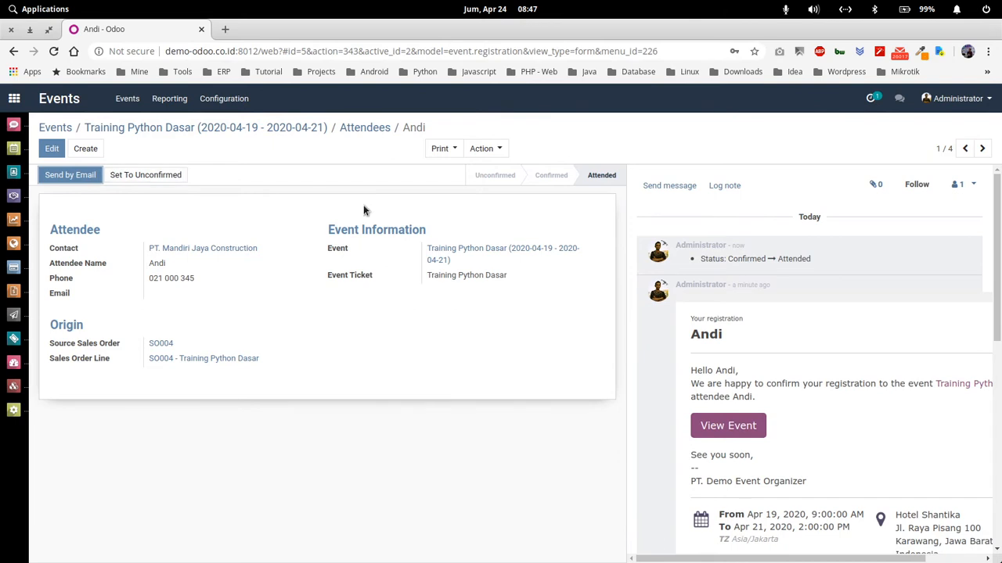
pyautogui.click(357, 129)
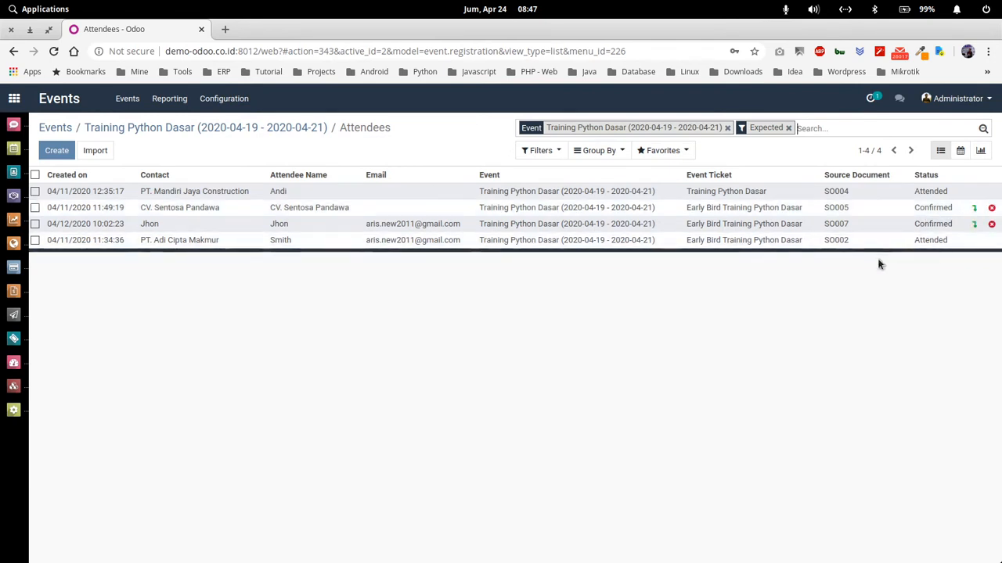
# Step: Mark CV. Sentosa Pandawa attended, cancel the other pending registration, then clear filters and return to the event
pyautogui.click(974, 209)
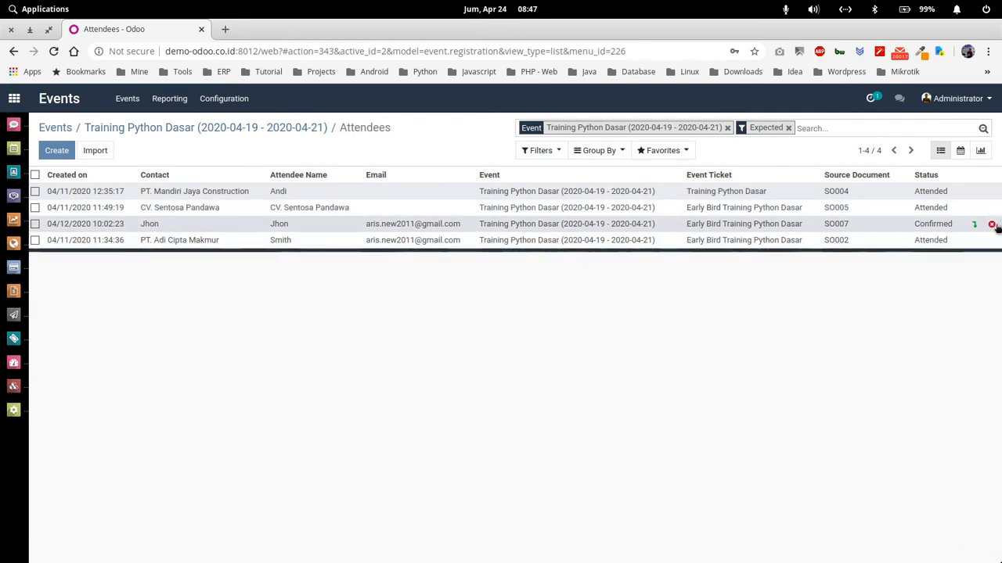
pyautogui.click(992, 225)
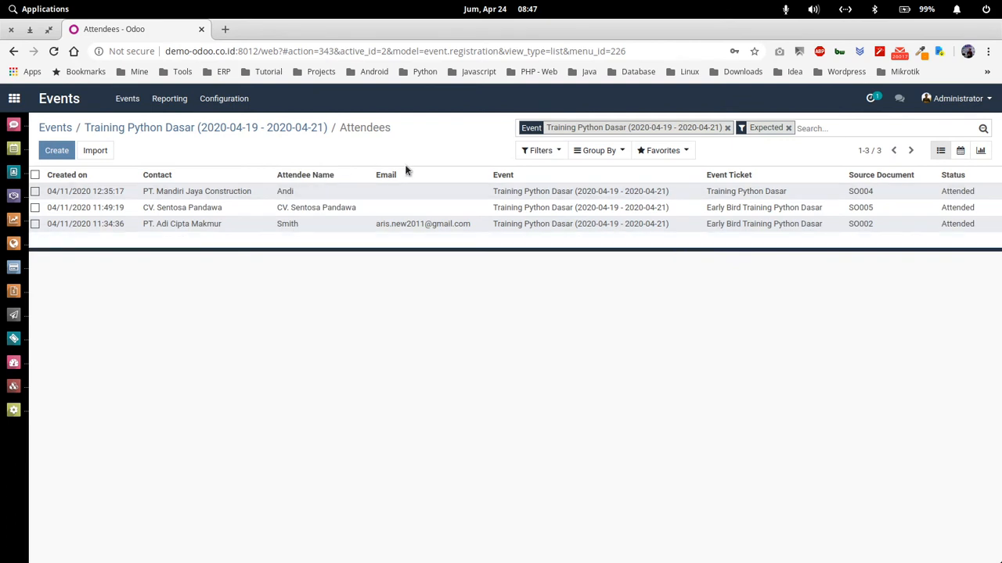
pyautogui.click(788, 128)
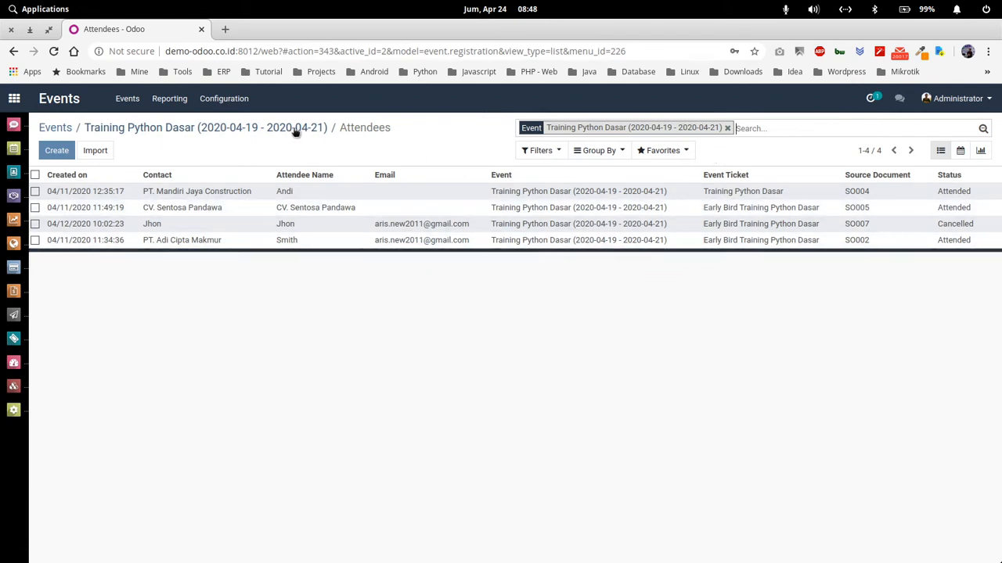
pyautogui.click(727, 127)
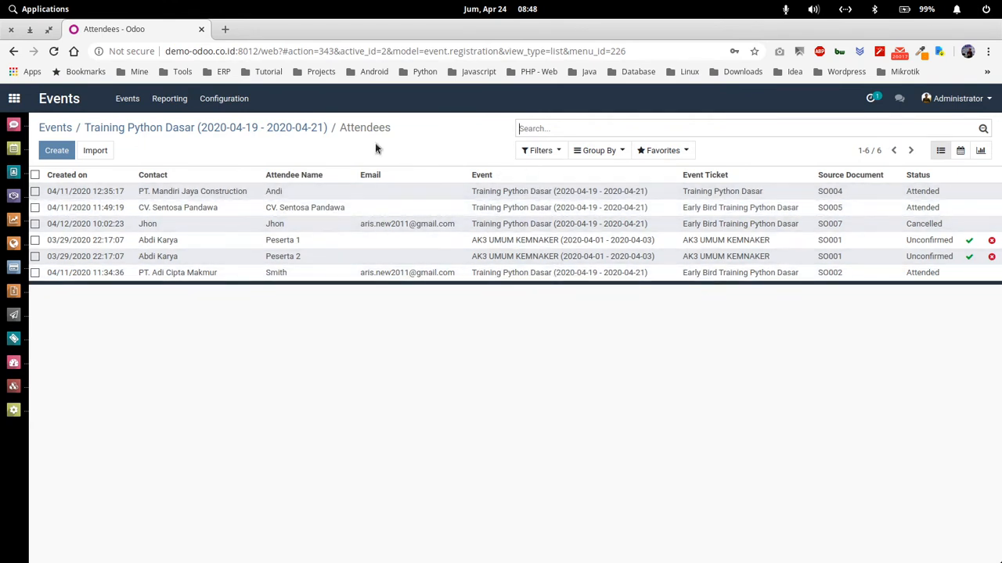
pyautogui.click(291, 131)
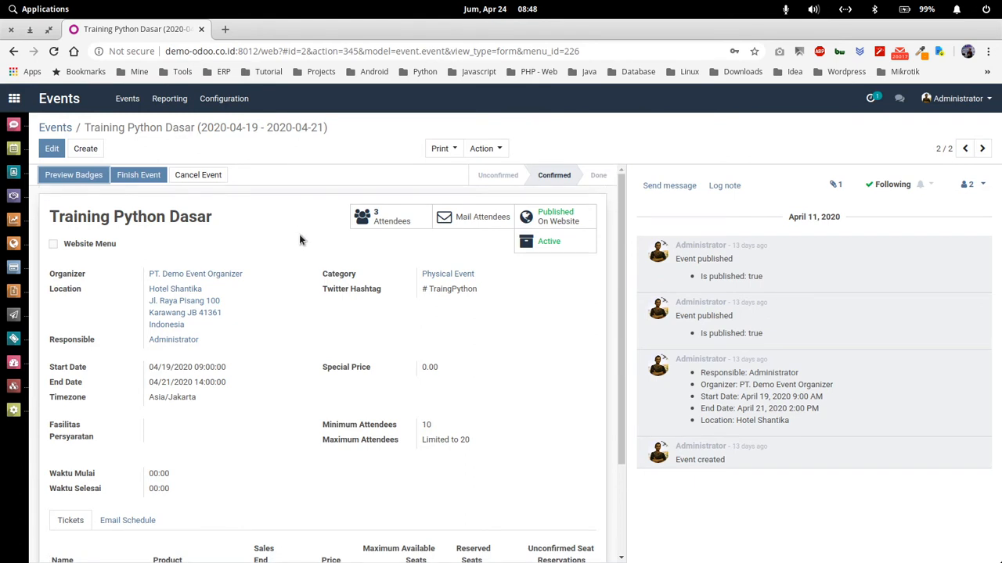
# Step: View the Training Python Dasar event's Email Schedule templates
pyautogui.scroll(-3, 299, 239)
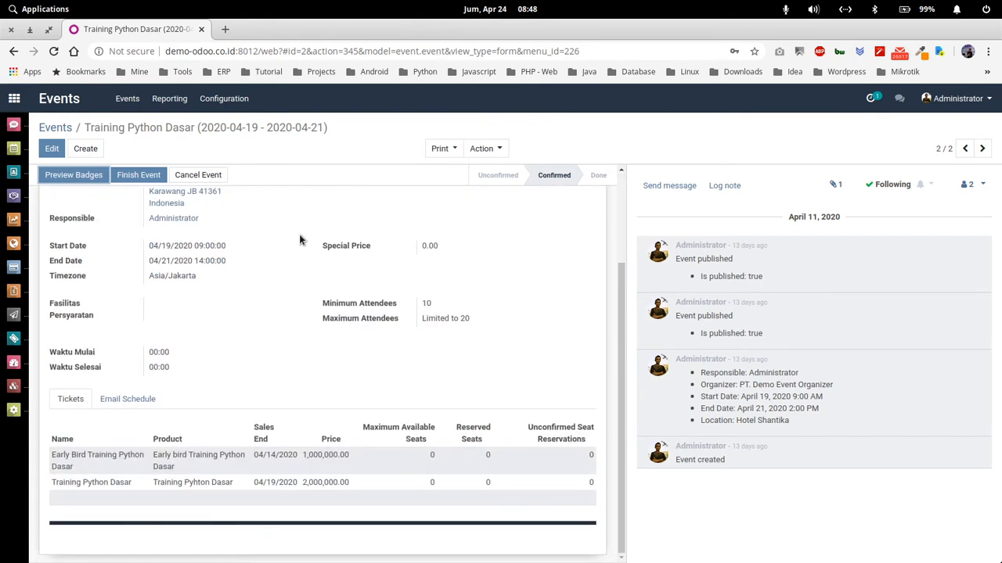
pyautogui.click(131, 399)
pyautogui.scroll(3, 292, 332)
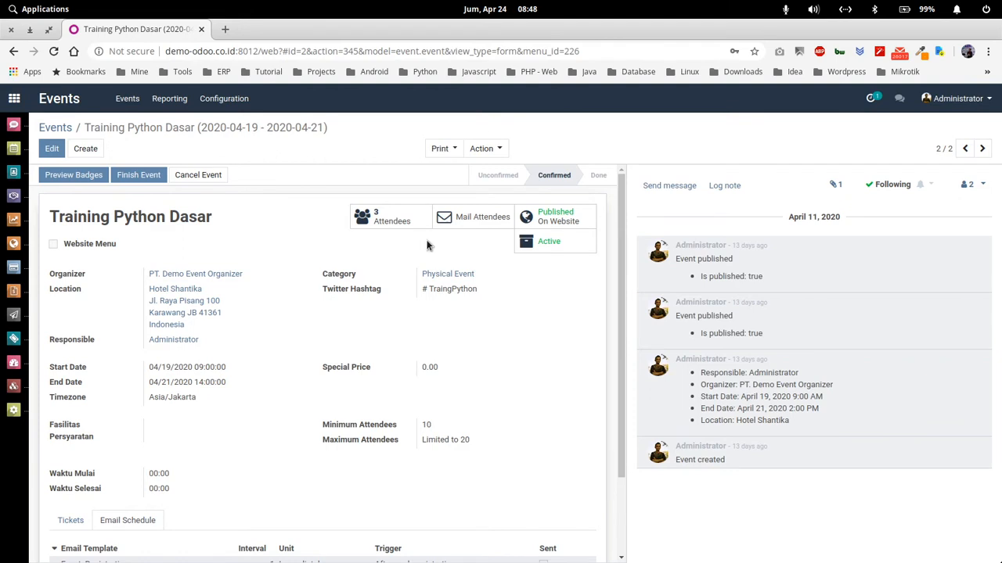
# Step: Start an attendee mass mailing with subject 'Terima Kasih Atas Partisipasi dalam Event Training Python'
pyautogui.click(481, 223)
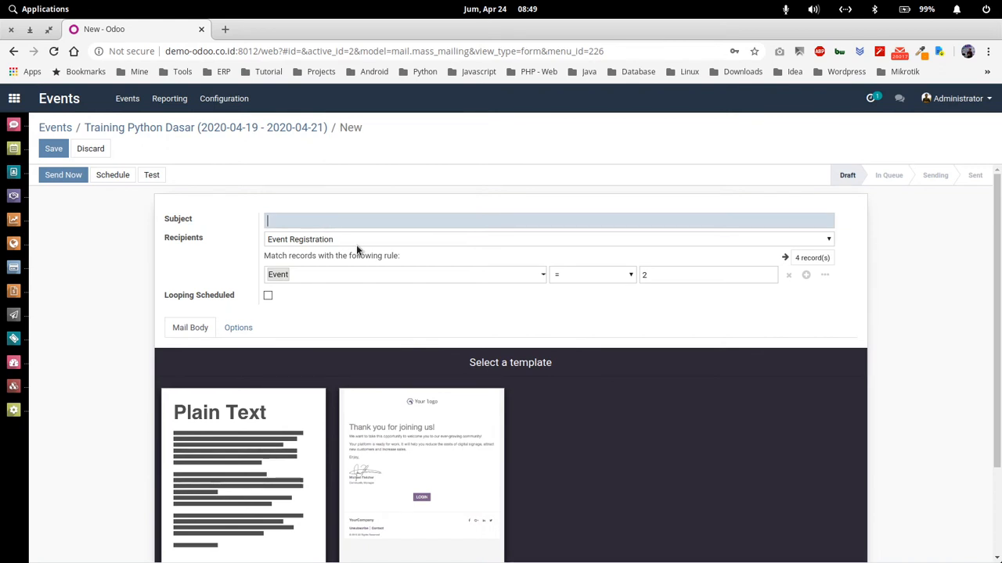
pyautogui.write('Terima K')
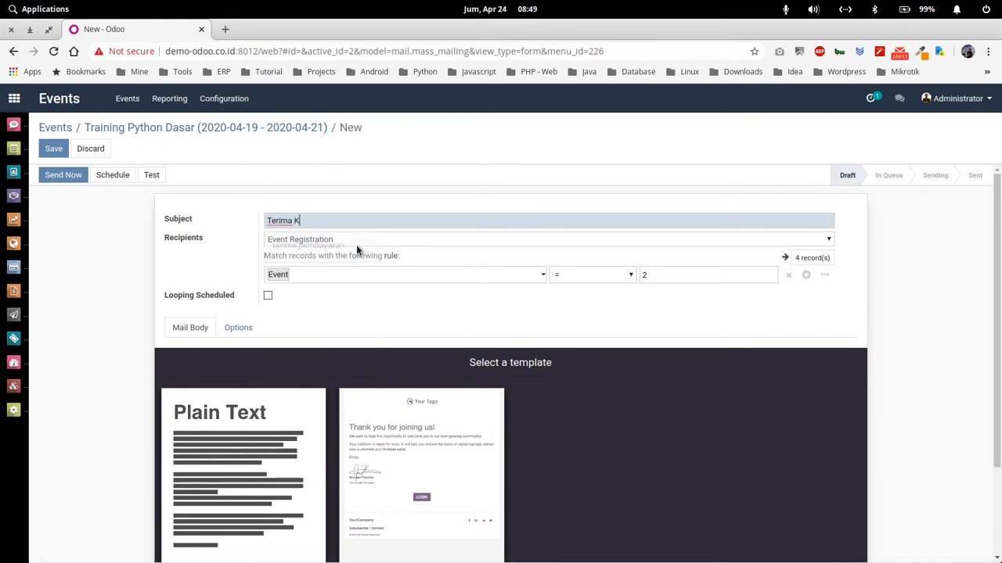
pyautogui.write('asih Ata')
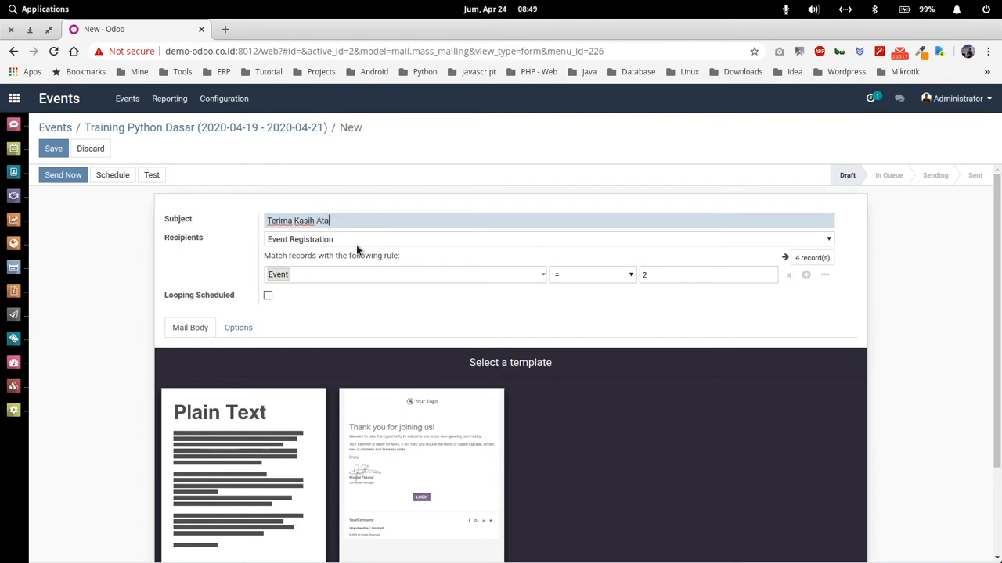
pyautogui.write('s Partisipasi dalam Even')
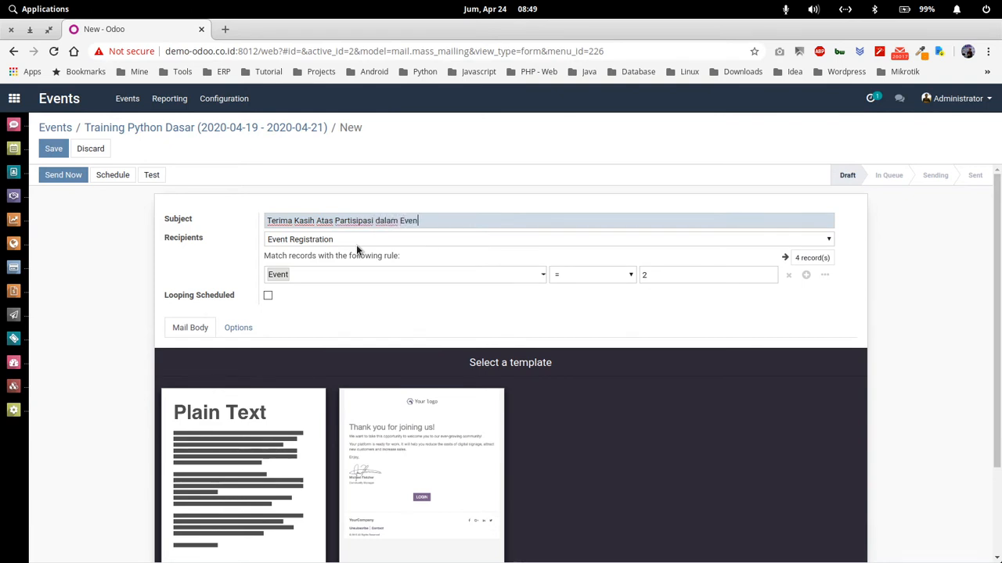
pyautogui.write('t Training Python')
# Step: Add a Status = Attended recipient rule, narrowing the mailing to 3 registrations
pyautogui.click(805, 274)
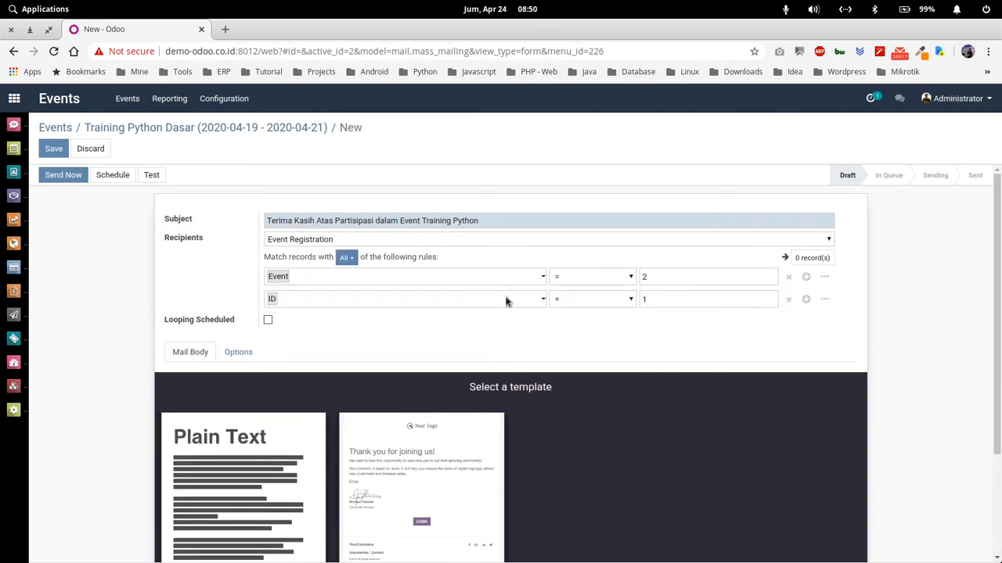
pyautogui.click(340, 300)
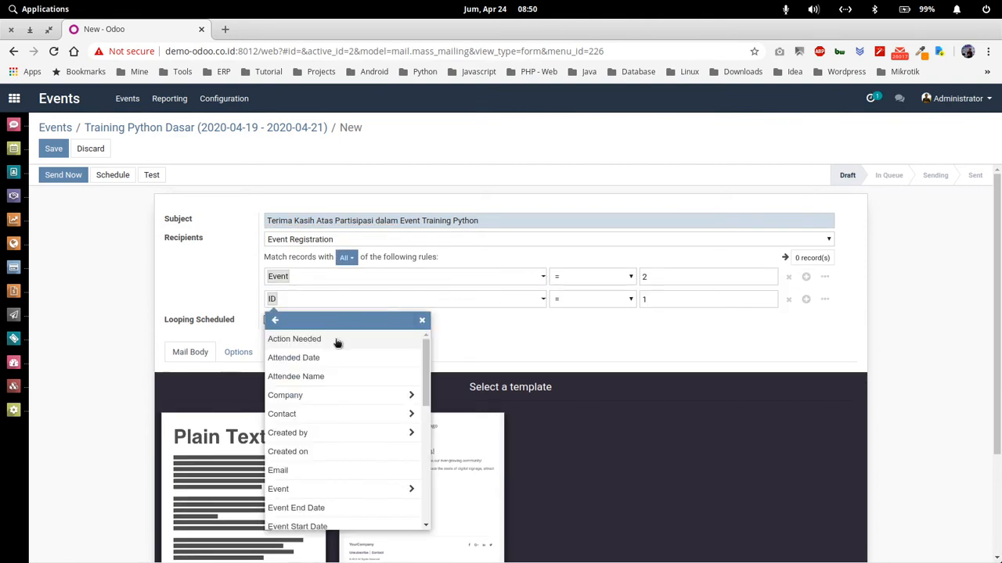
pyautogui.scroll(-4, 331, 449)
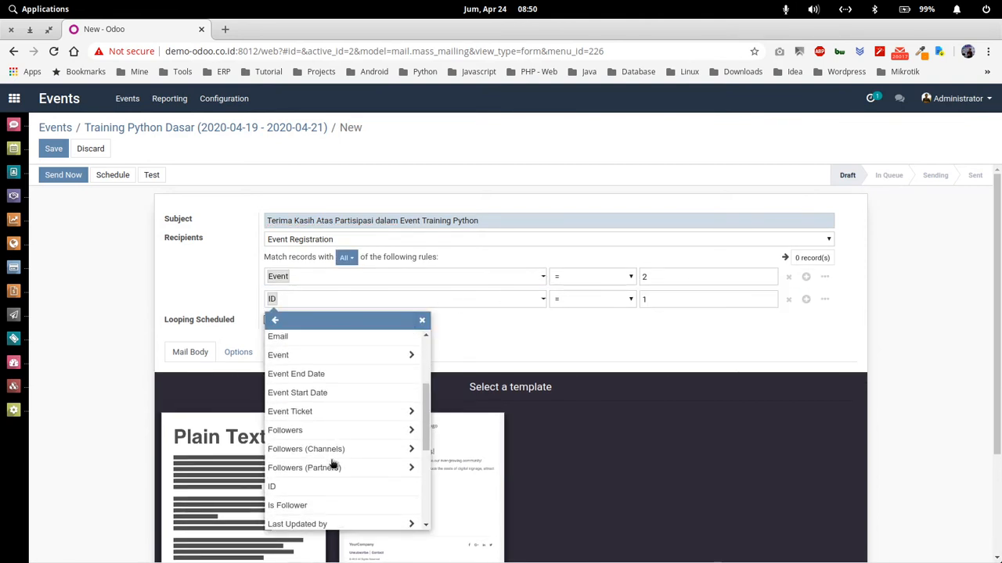
pyautogui.scroll(-5, 333, 464)
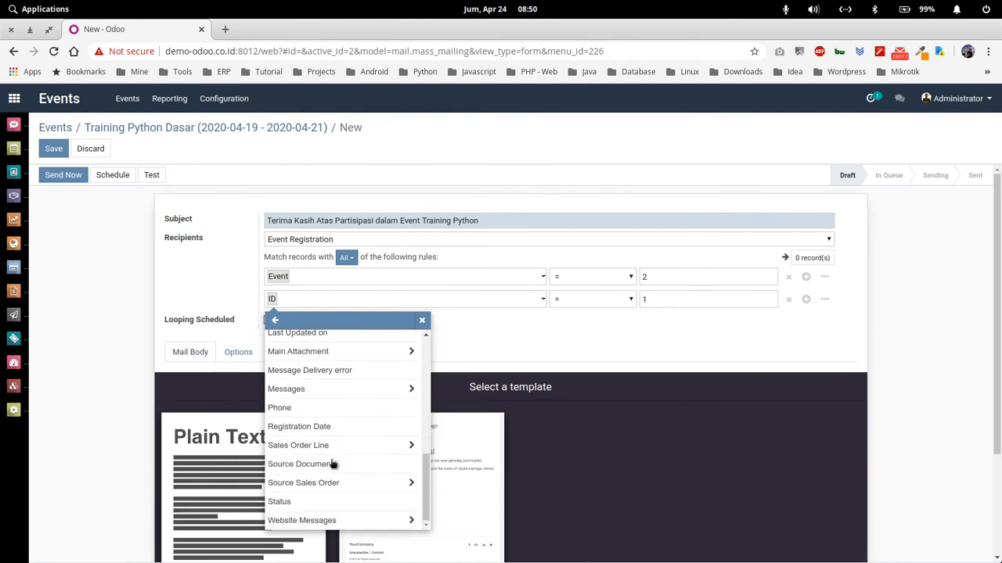
pyautogui.click(291, 502)
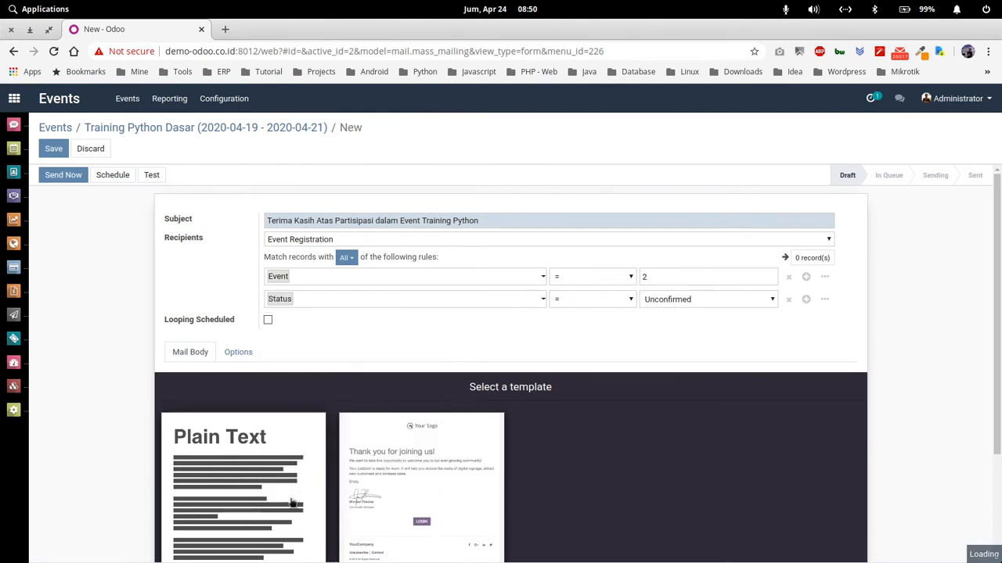
pyautogui.click(687, 302)
pyautogui.click(675, 348)
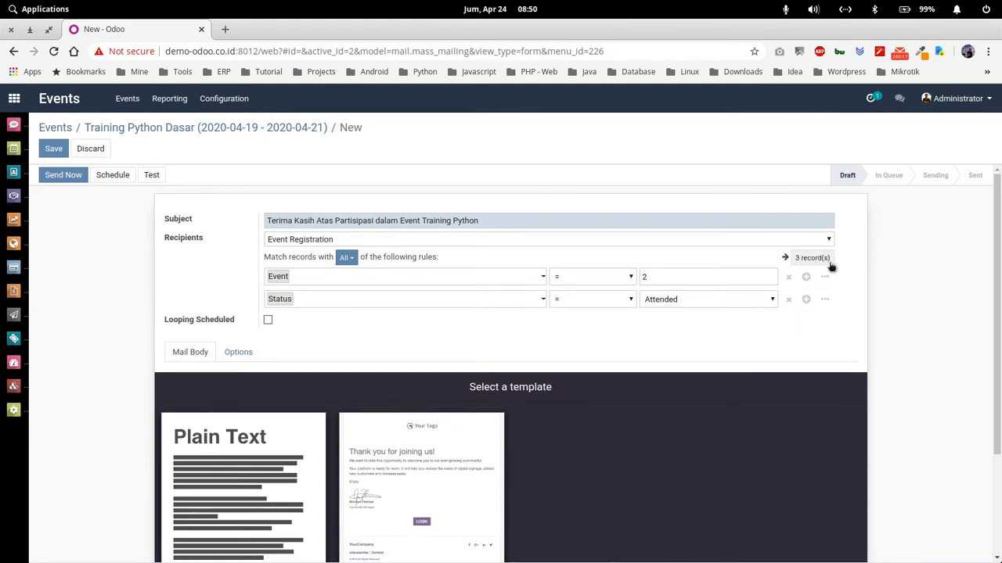
# Step: Apply the 'Thank you for joining us' template and replace its logo with a small tart photo
pyautogui.scroll(-1, 344, 352)
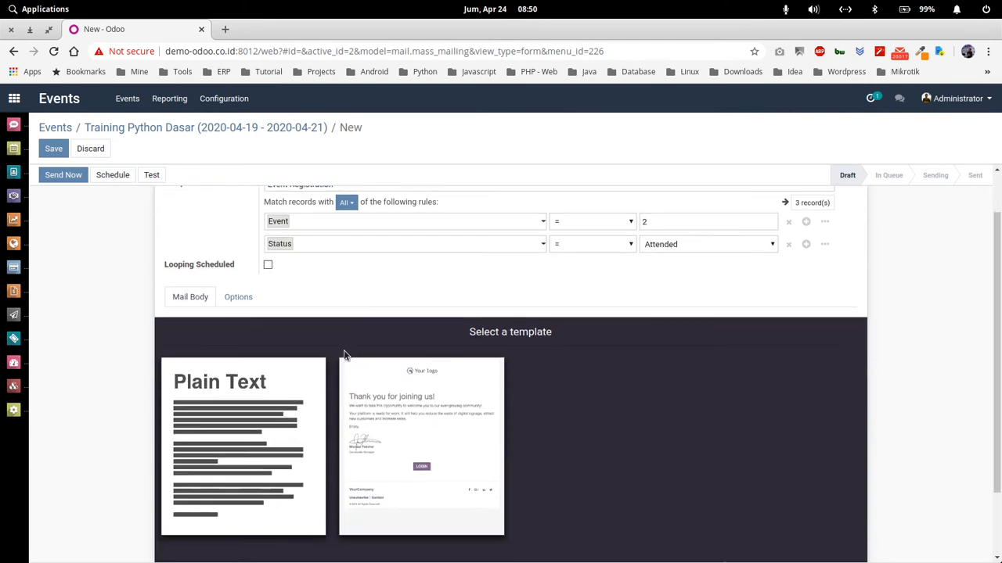
pyautogui.click(414, 406)
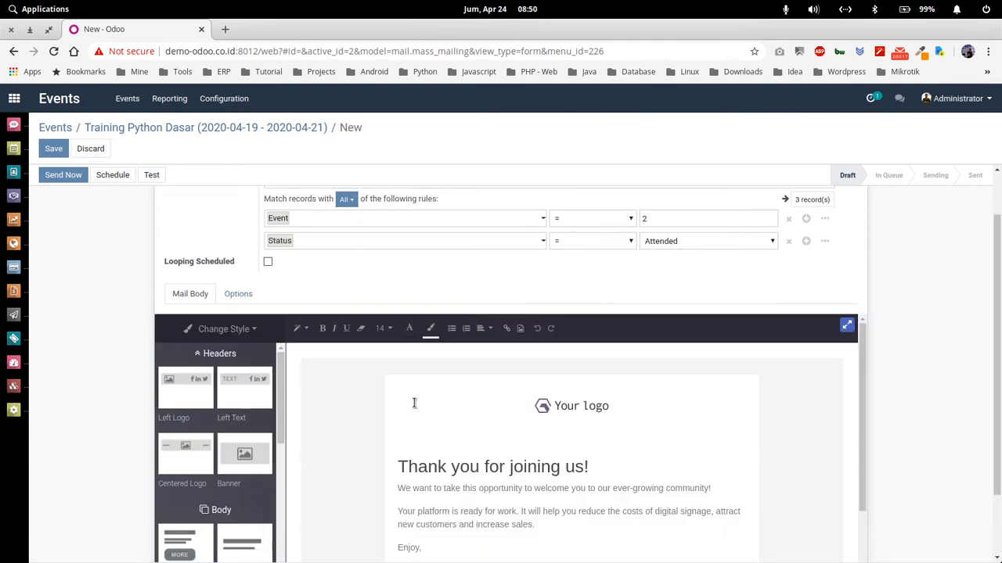
pyautogui.click(581, 408)
pyautogui.doubleClick(581, 408)
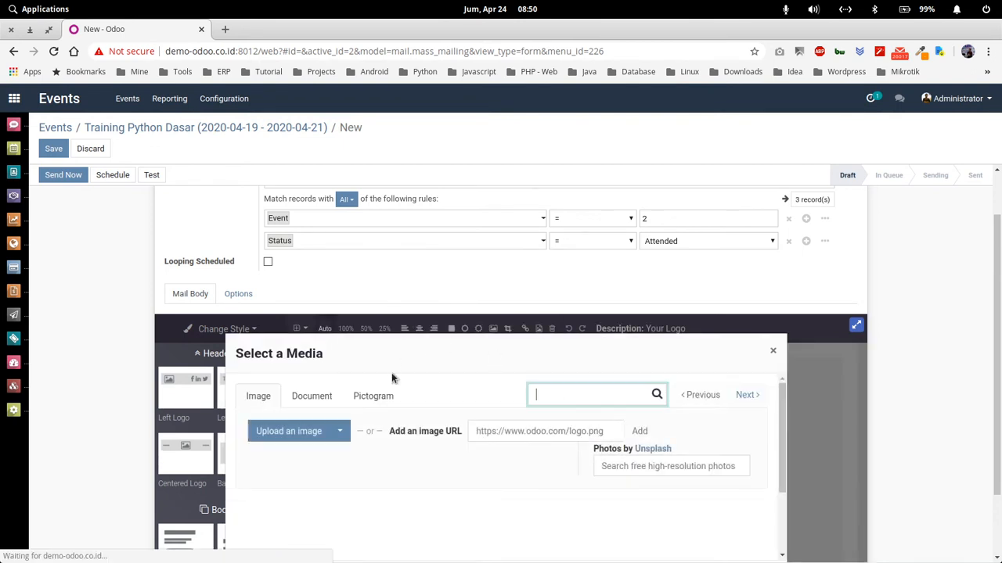
pyautogui.scroll(-3, 376, 429)
pyautogui.scroll(-2, 900, 407)
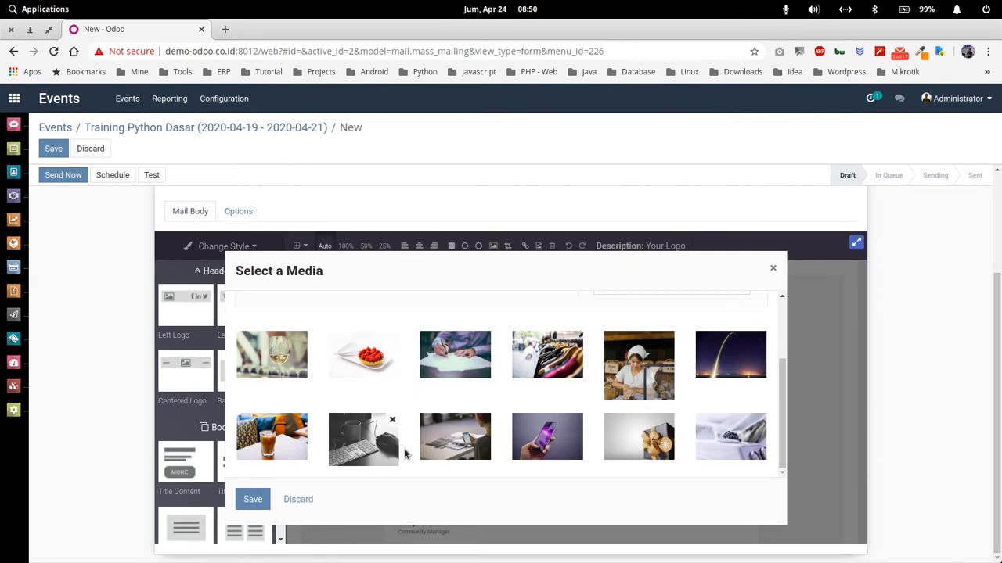
pyautogui.click(373, 357)
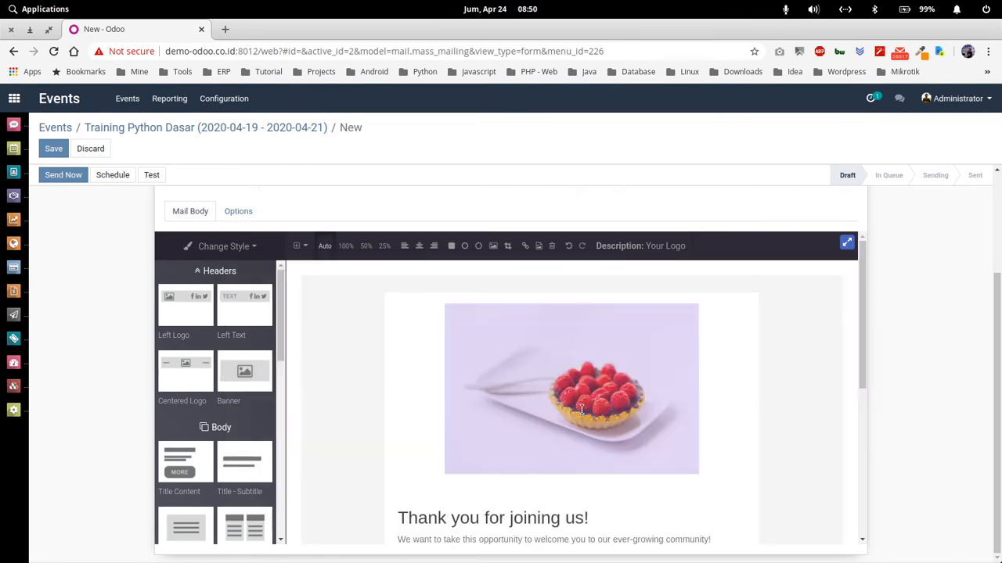
pyautogui.click(646, 411)
pyautogui.moveTo(696, 389); pyautogui.dragTo(601, 369)
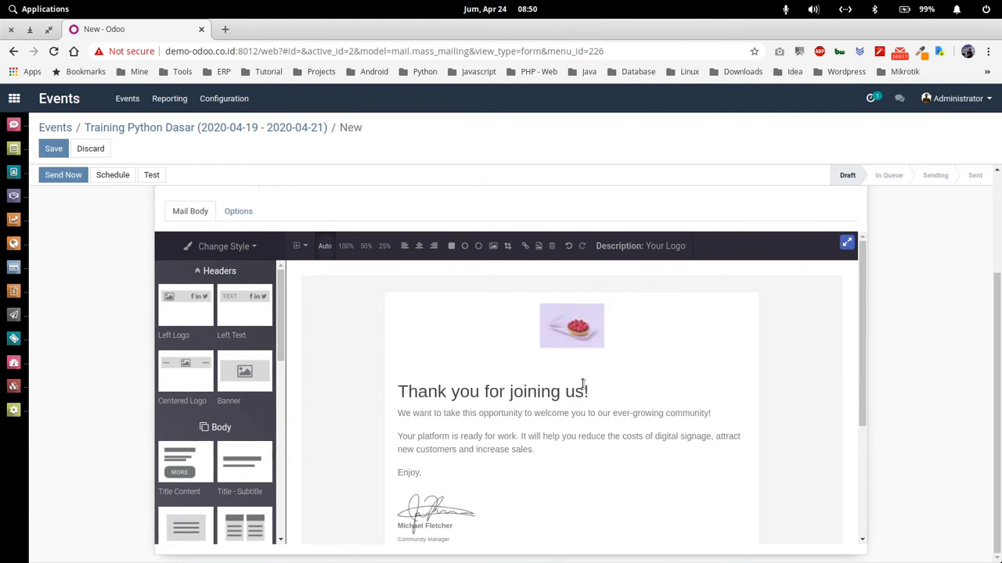
# Step: Change the heading to 'Dear all, Terima Kasih.' and the first paragraph to 'Telah mengikuti event Training Kami'
pyautogui.tripleClick(540, 395)
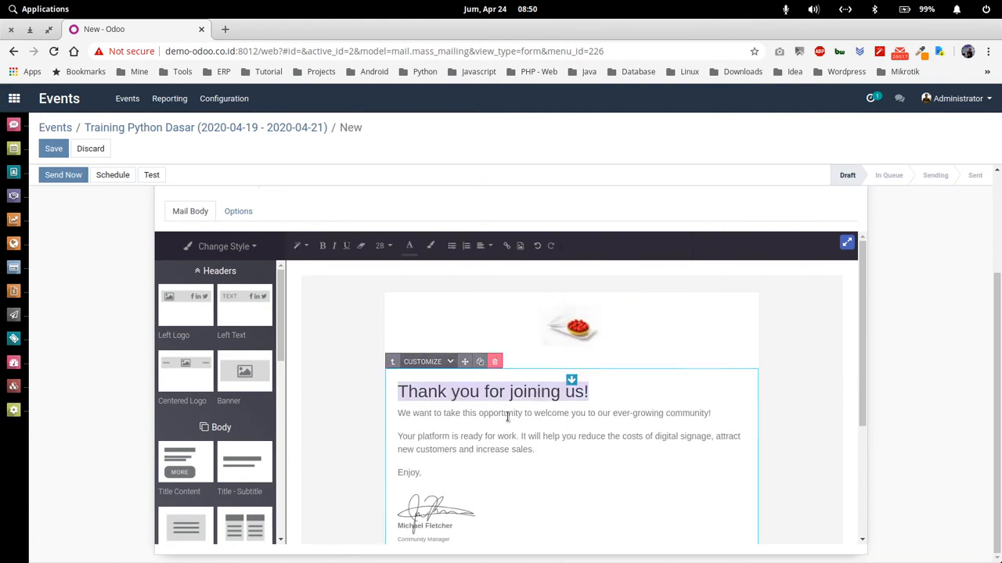
pyautogui.write('Dear')
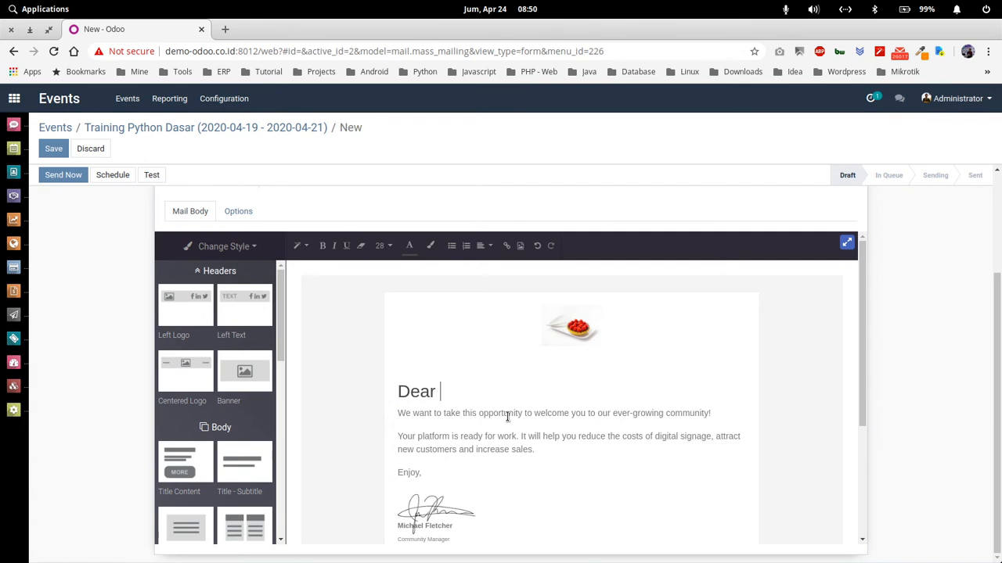
pyautogui.write(' all, Terima ')
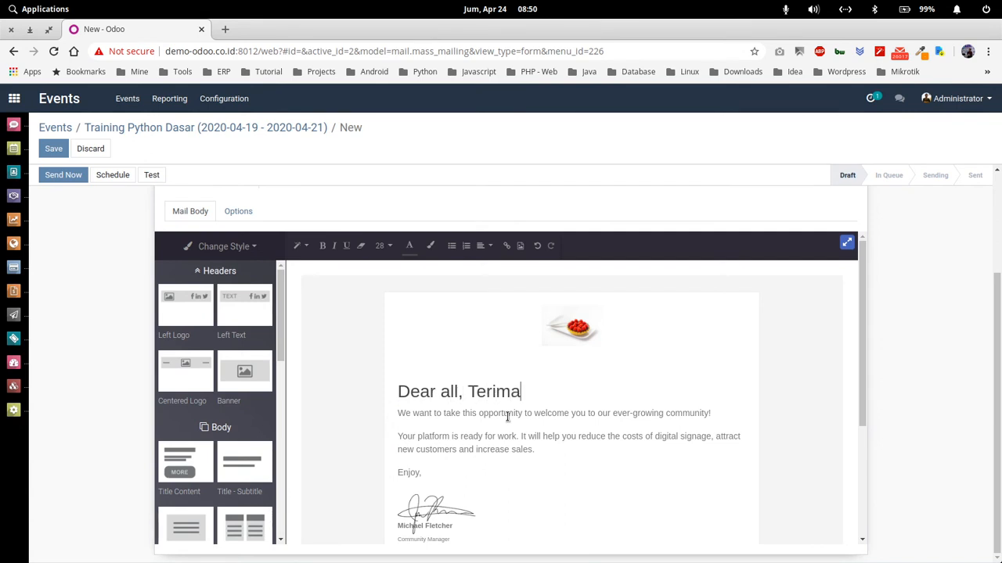
pyautogui.write('Kasih.')
pyautogui.tripleClick(449, 413)
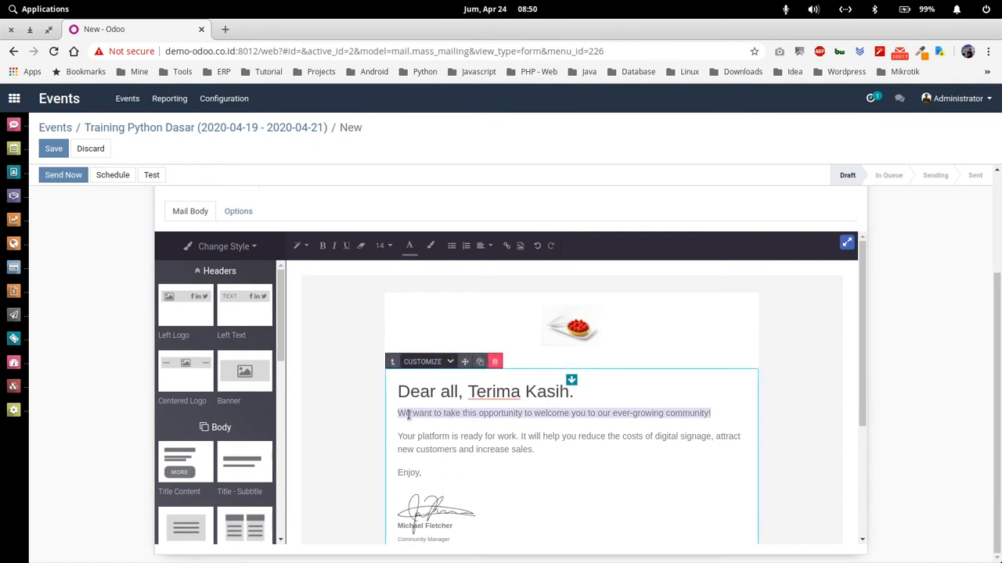
pyautogui.write('Telah men')
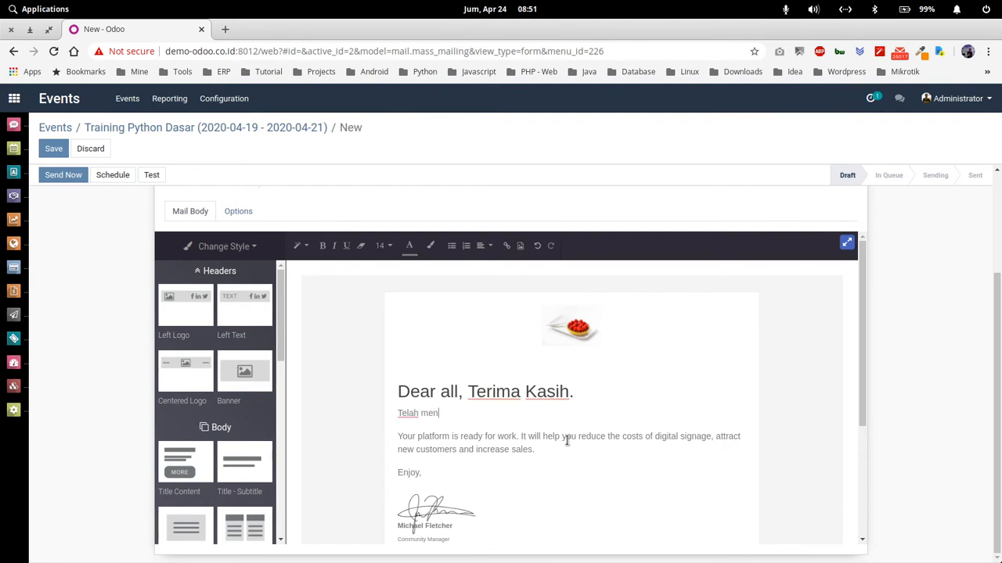
pyautogui.write('gikuti wevent')
pyautogui.press('BackSpace')
pyautogui.press('BackSpace')
pyautogui.press('BackSpace')
pyautogui.press('BackSpace')
pyautogui.press('BackSpace')
pyautogui.press('BackSpace')
pyautogui.press('BackSpace')
pyautogui.write('event Training Kami')
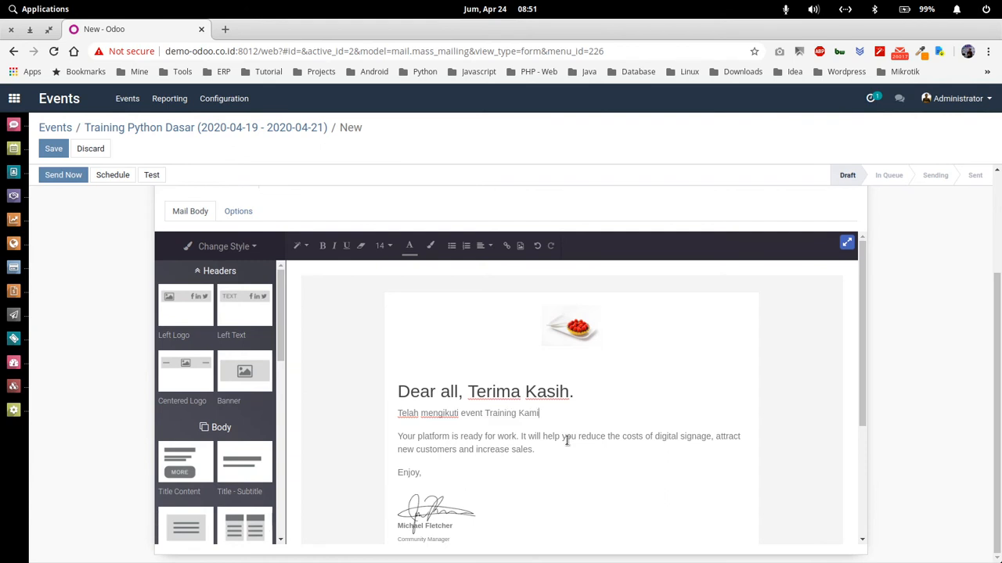
pyautogui.write('!')
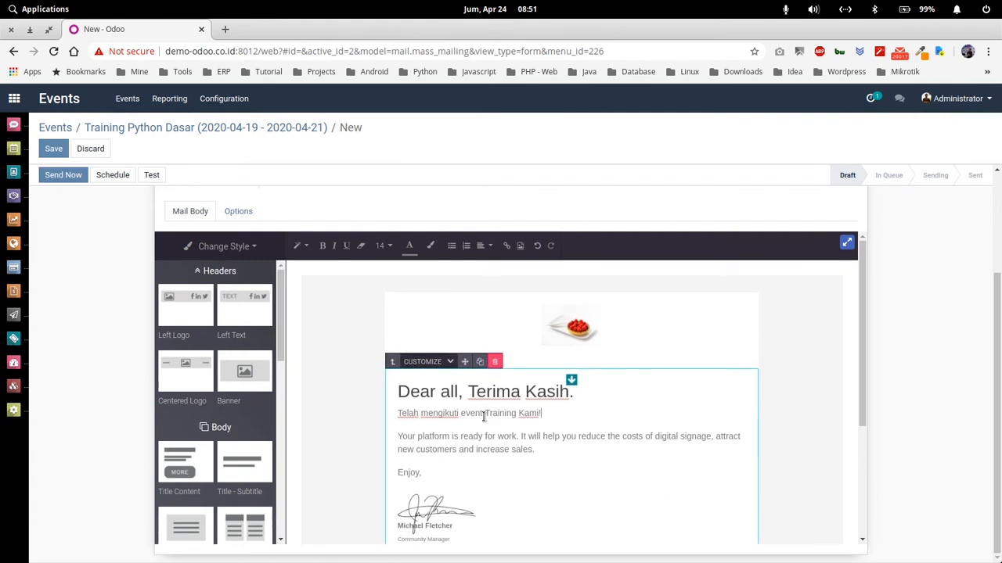
# Step: Open the LOGIN button's Link to settings and clear its '#' address
pyautogui.scroll(-2, 484, 418)
pyautogui.scroll(-3, 541, 416)
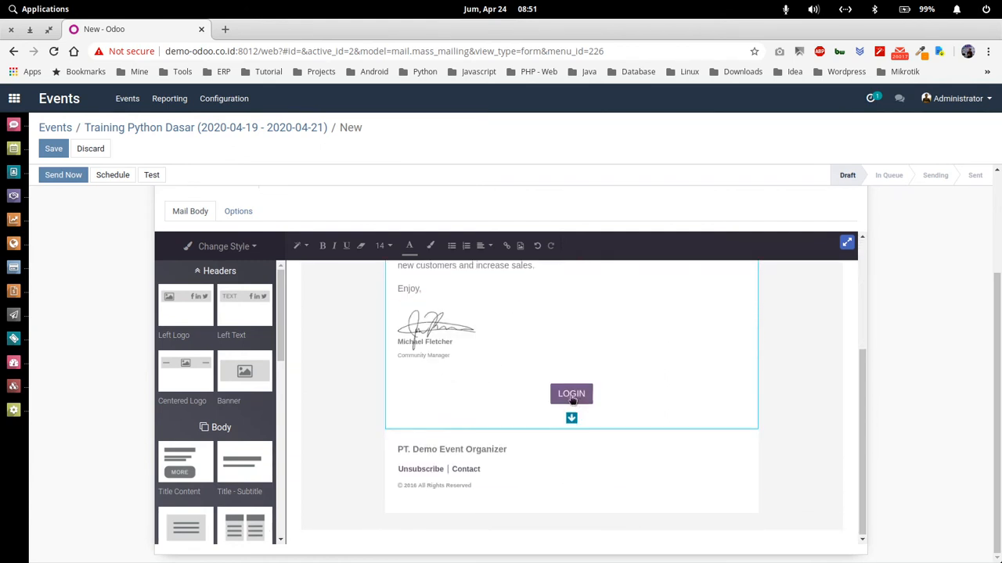
pyautogui.click(571, 396)
pyautogui.doubleClick(569, 396)
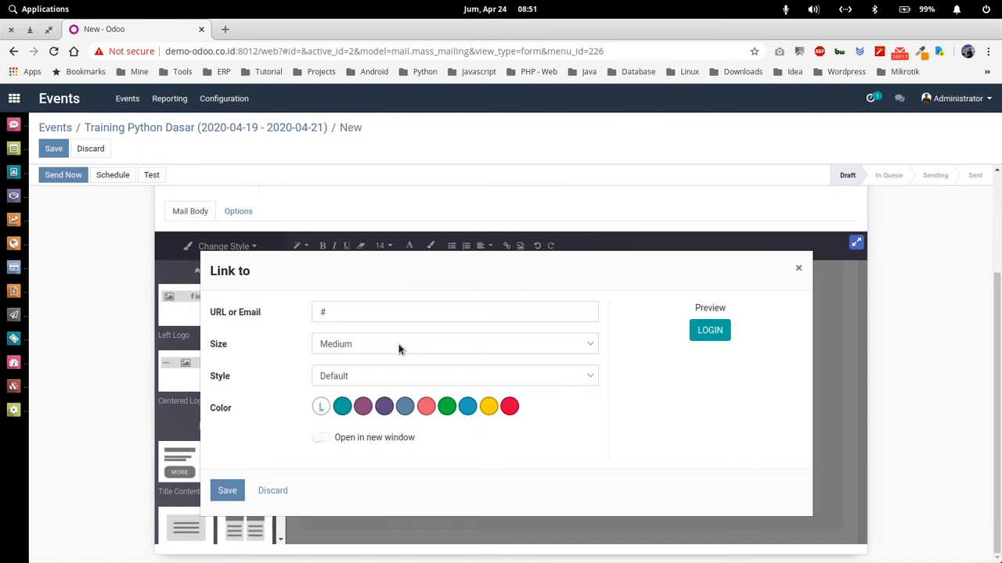
pyautogui.click(347, 314)
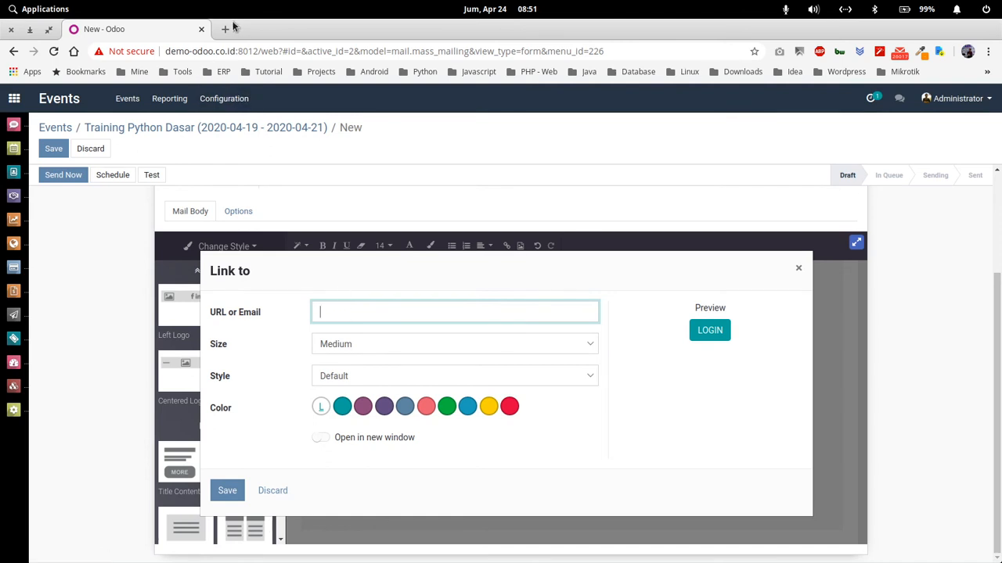
pyautogui.moveTo(167, 51); pyautogui.dragTo(256, 53)
pyautogui.hotkey('ctrl', 'c')
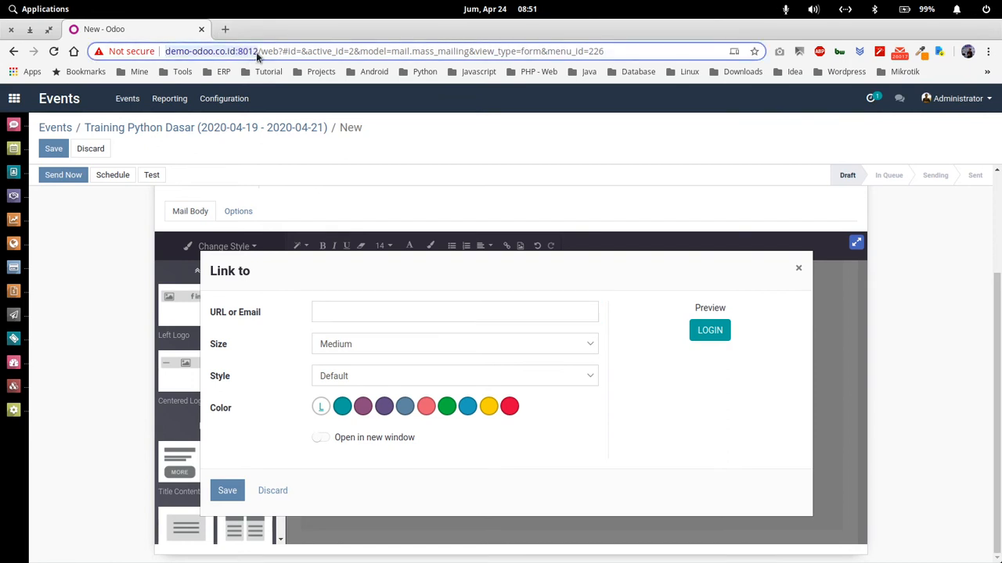
# Step: Load the site's /event page in a second tab and copy its address
pyautogui.click(224, 29)
pyautogui.hotkey('ctrl', 'v')
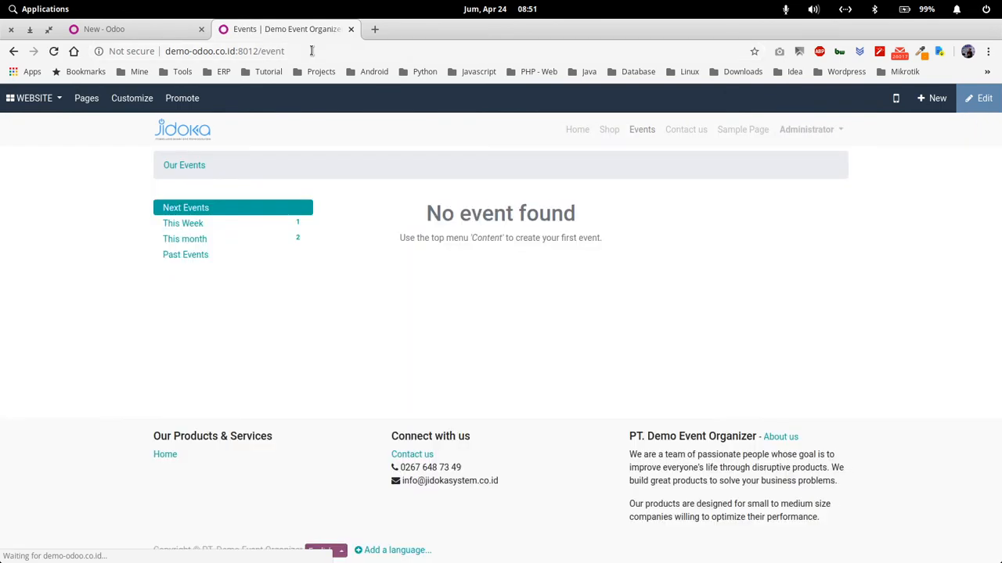
pyautogui.click(311, 50)
pyautogui.hotkey('ctrl', 'c')
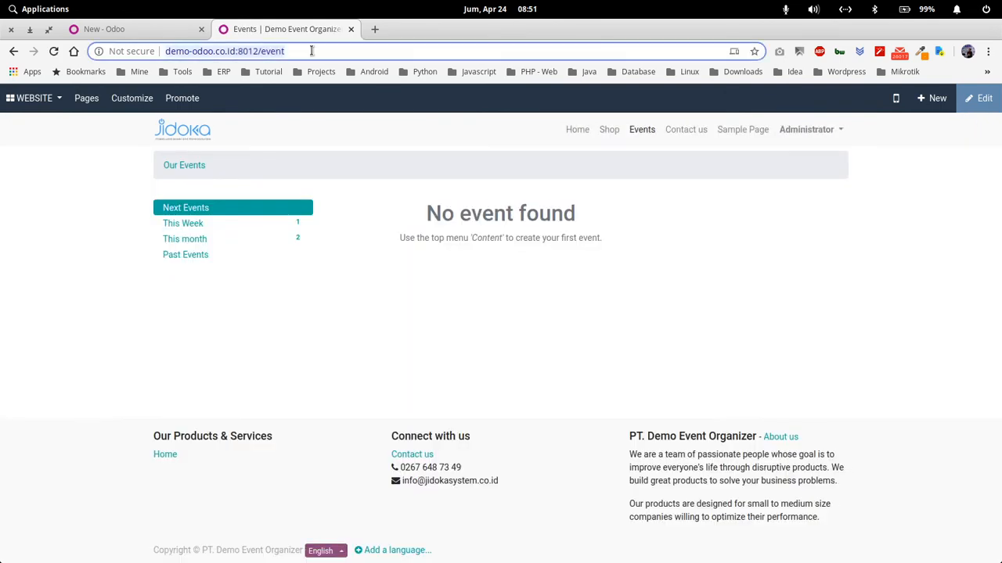
pyautogui.click(163, 30)
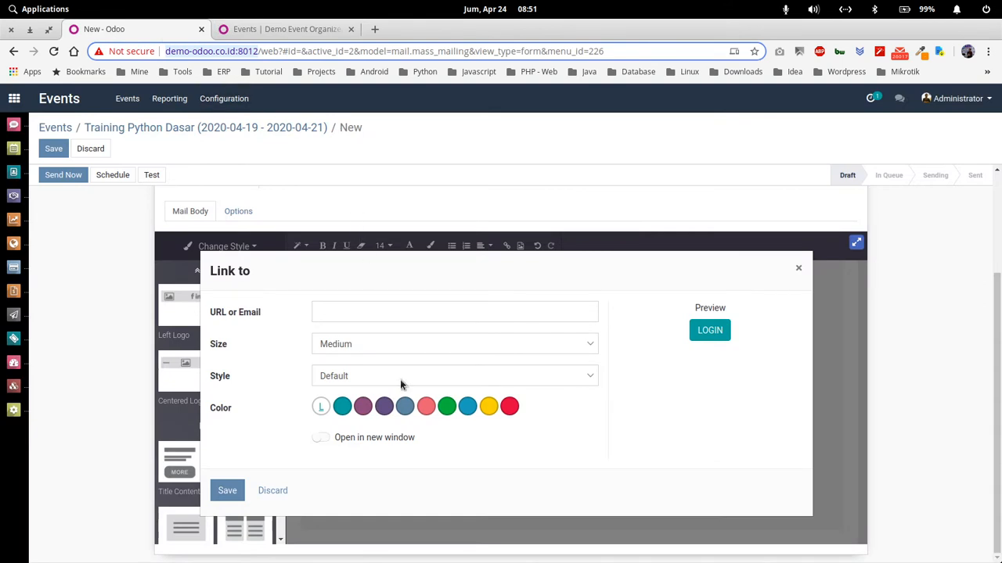
pyautogui.click(349, 311)
pyautogui.hotkey('ctrl', 'v')
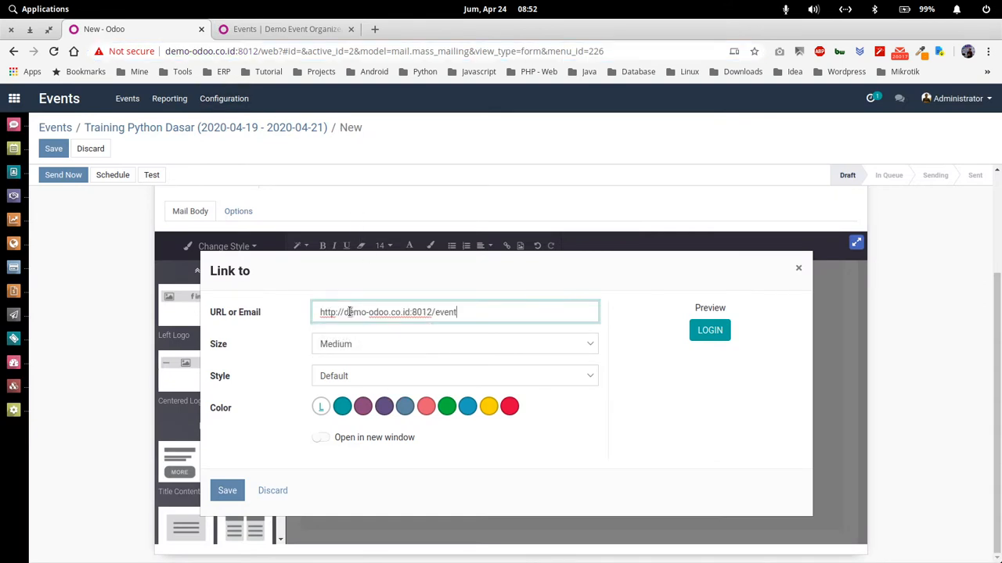
pyautogui.click(446, 406)
pyautogui.click(468, 406)
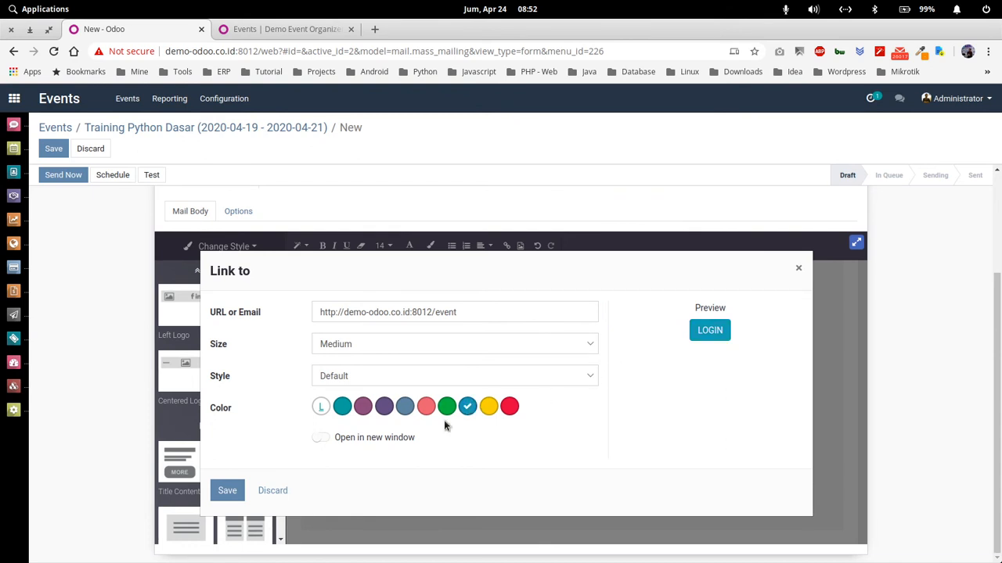
pyautogui.click(320, 438)
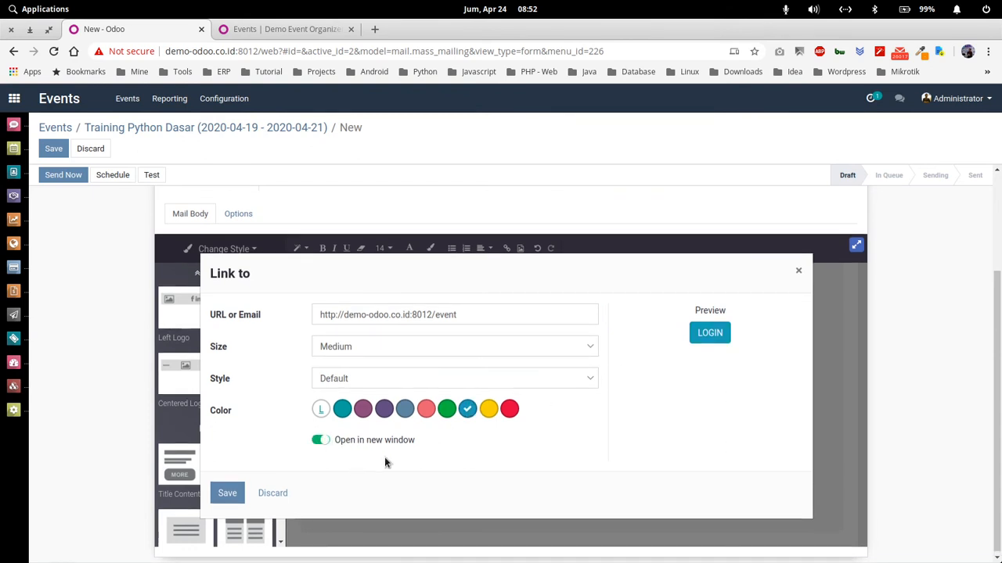
pyautogui.click(227, 491)
# Step: Relabel the button 'Lihat Event Selanjutnya'
pyautogui.click(572, 398)
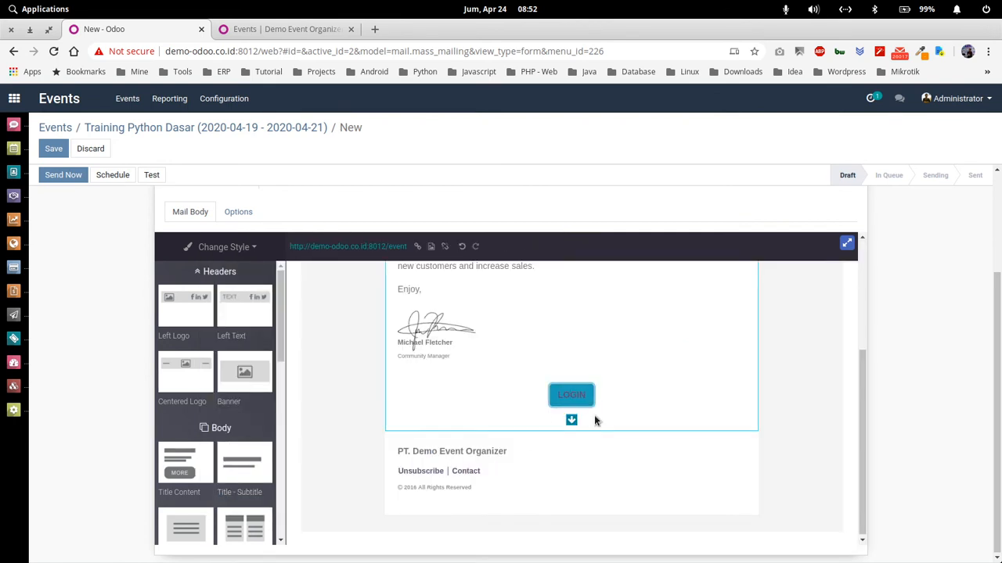
pyautogui.press('End')
pyautogui.press('BackSpace')
pyautogui.press('BackSpace')
pyautogui.press('BackSpace')
pyautogui.press('BackSpace')
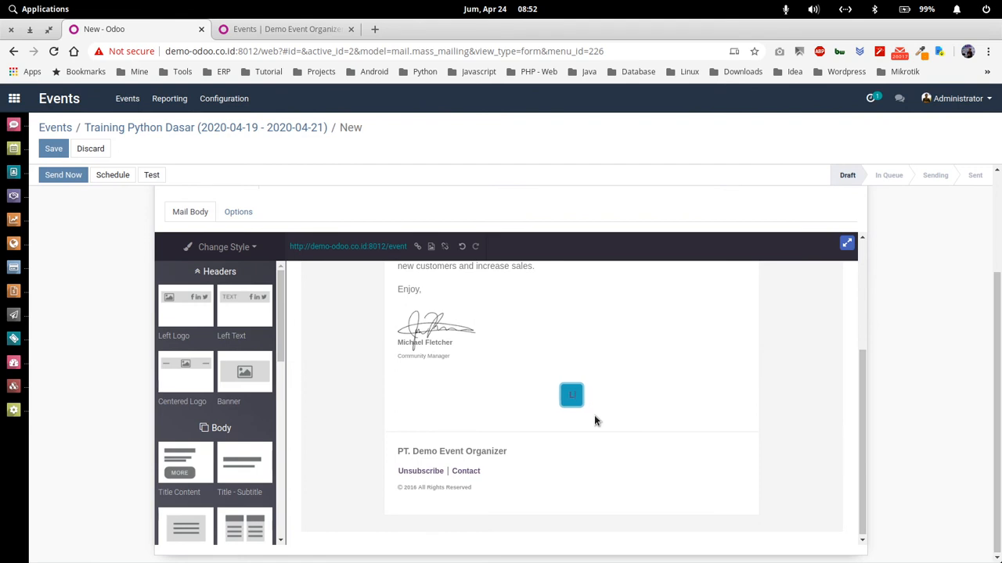
pyautogui.press('BackSpace')
pyautogui.write('Lihat')
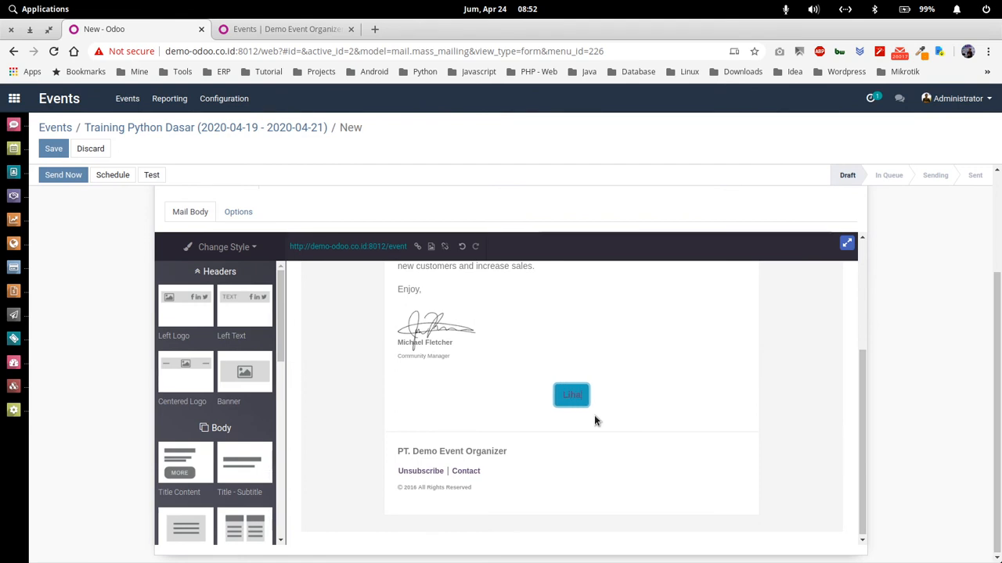
pyautogui.write(' E')
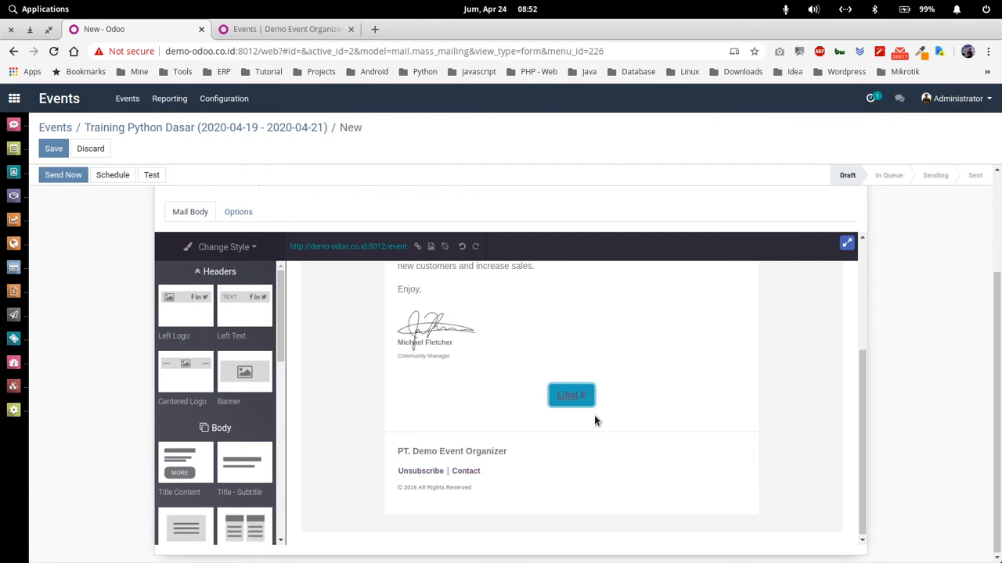
pyautogui.write('vent! S')
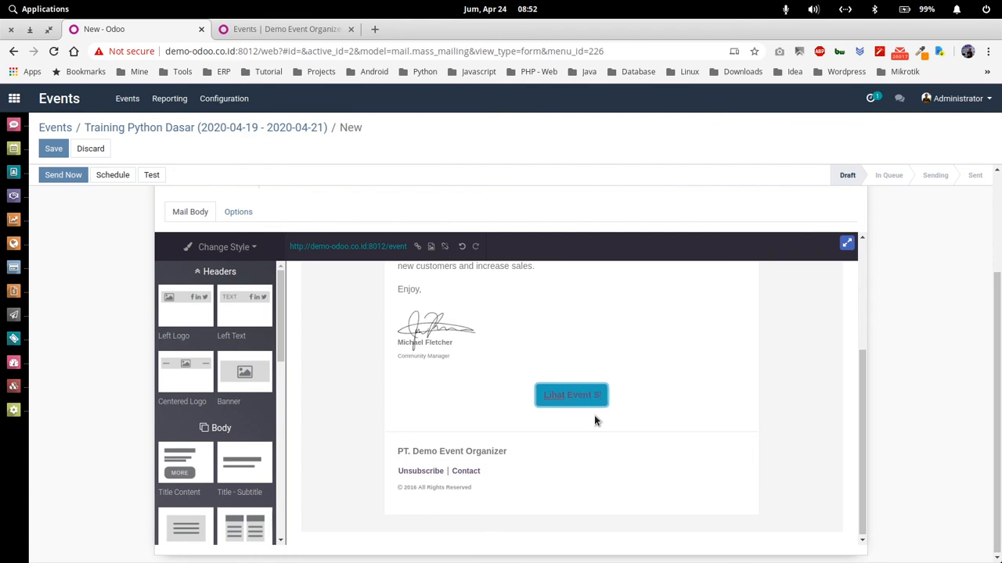
pyautogui.write('elanjutnya')
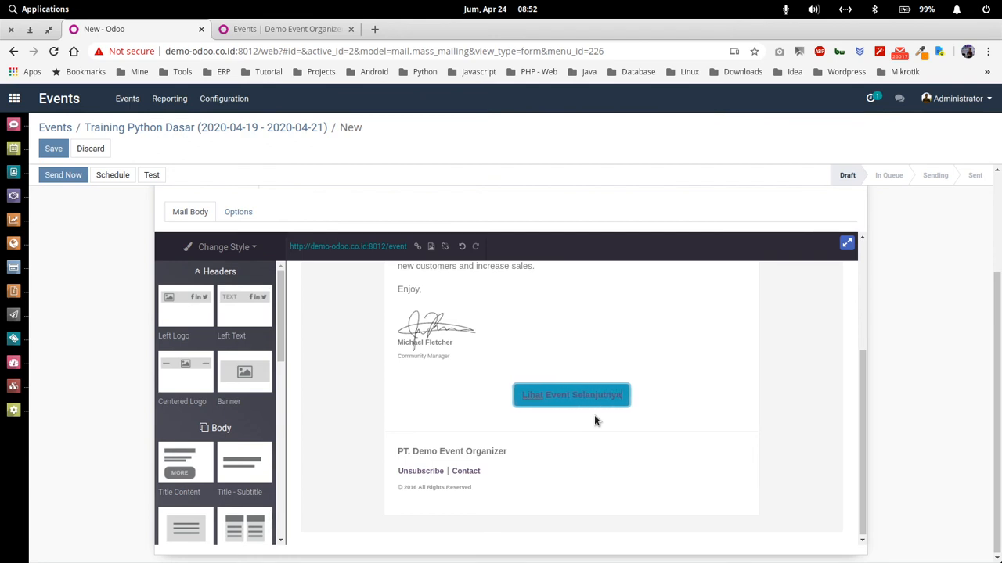
pyautogui.scroll(3, 659, 448)
pyautogui.scroll(-3, 659, 453)
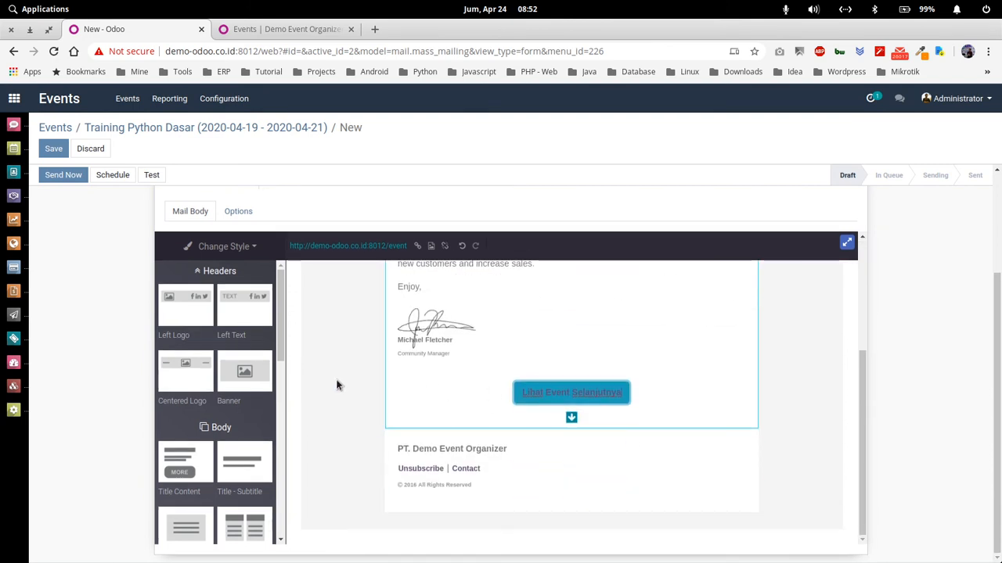
pyautogui.scroll(3, 338, 383)
# Step: Review the mailing's sender and campaign options, then save the thank-you mailing
pyautogui.click(238, 351)
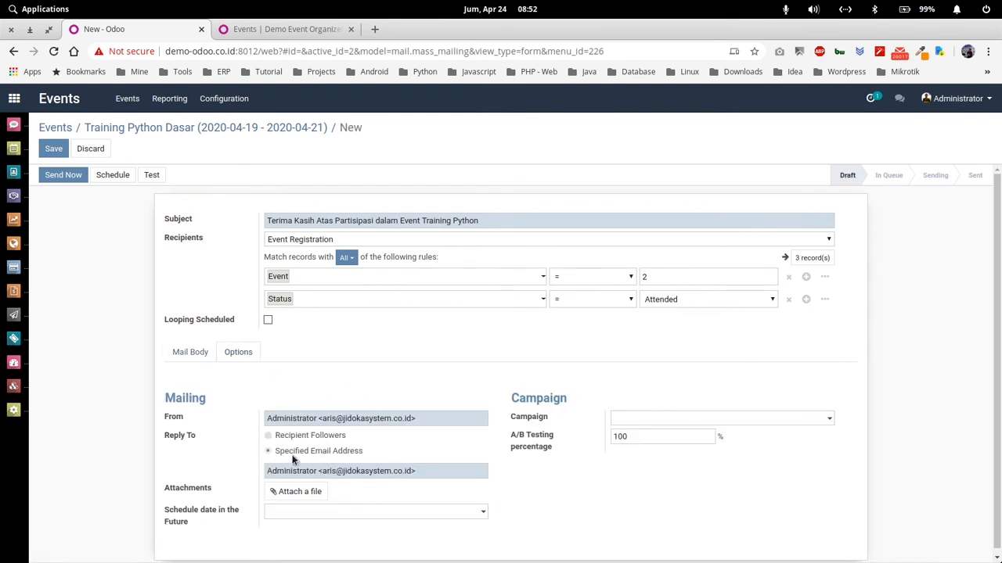
pyautogui.scroll(-1, 374, 491)
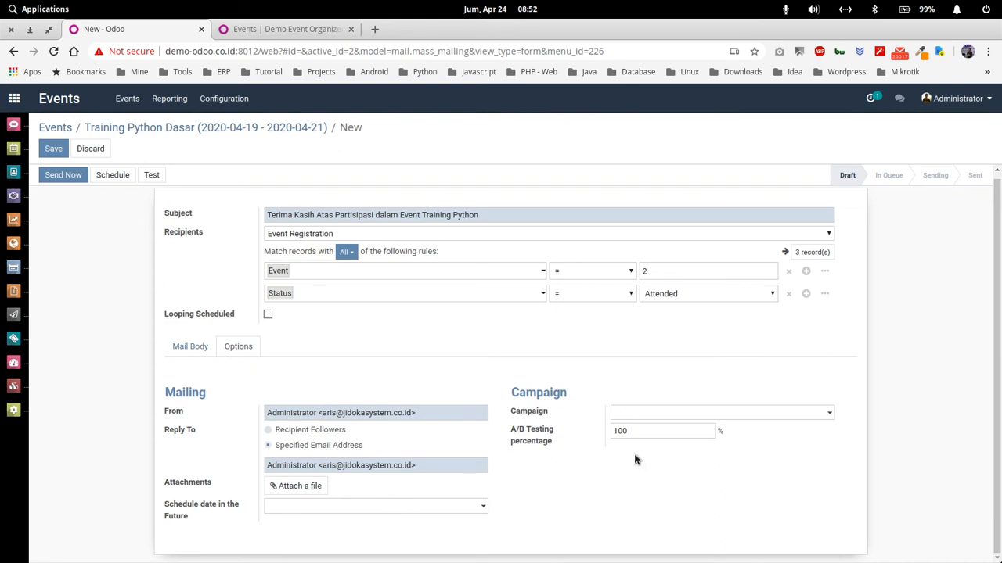
pyautogui.scroll(1, 487, 396)
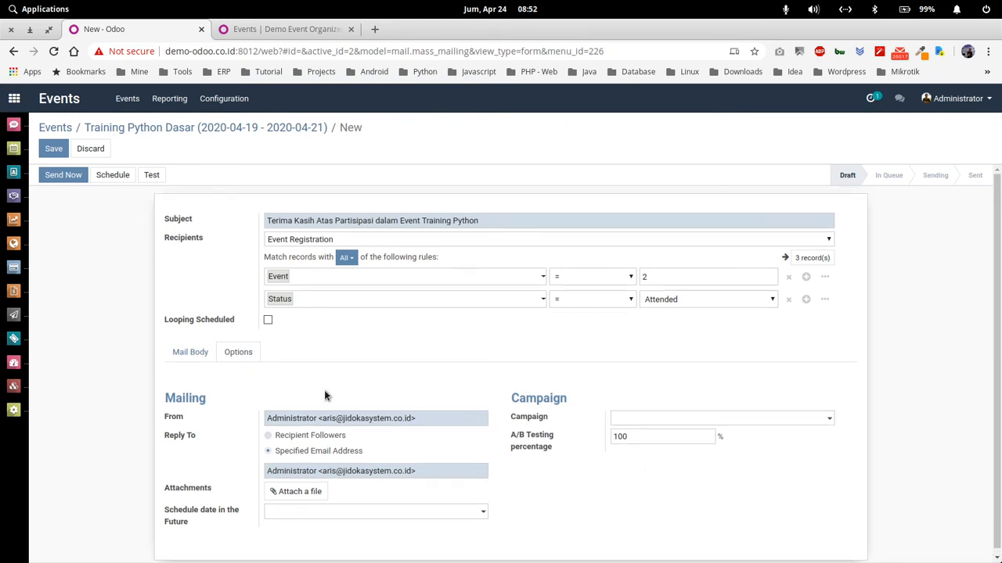
pyautogui.click(195, 351)
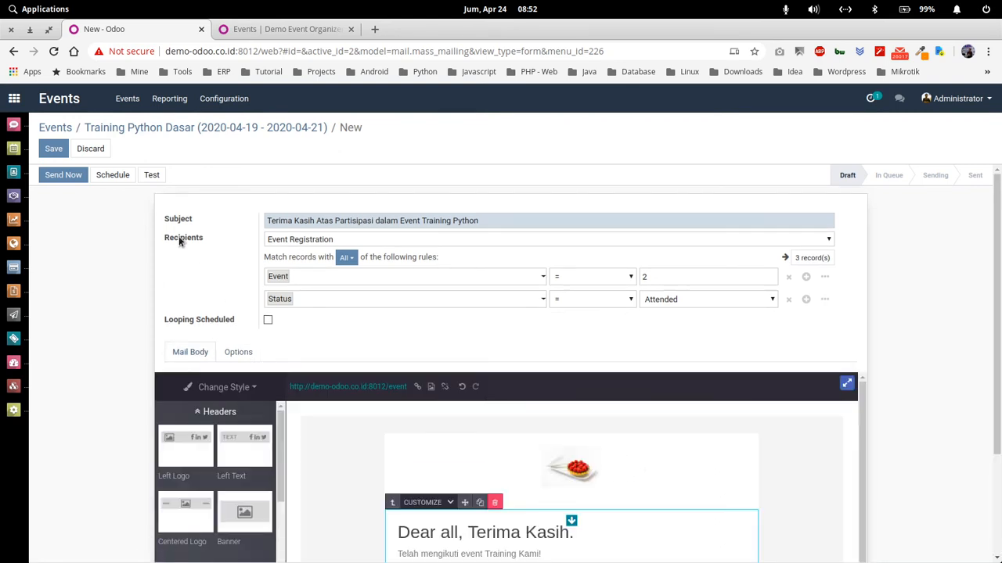
pyautogui.click(64, 154)
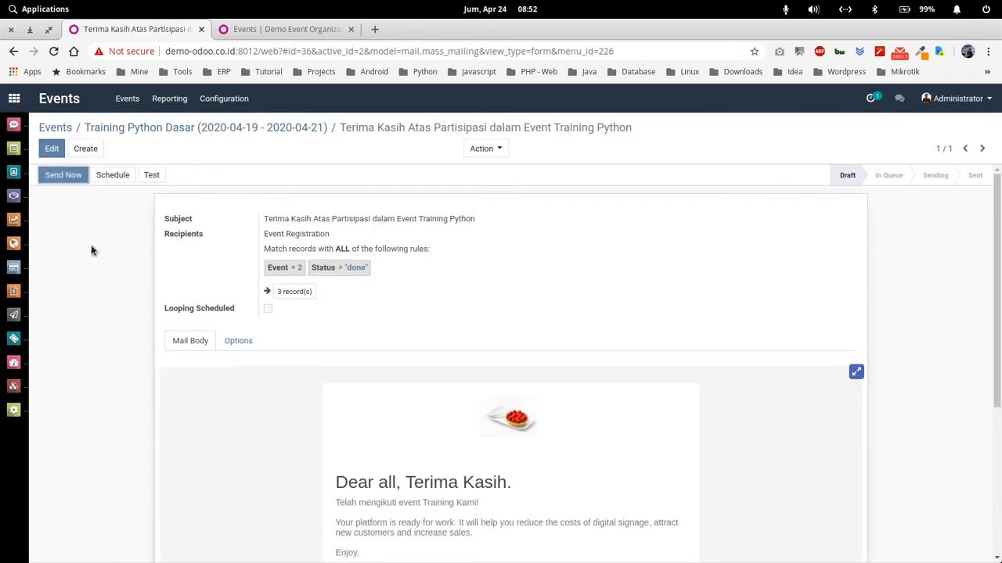
# Step: Send the mailing now, queuing it for 04/24/2020 09:40:50
pyautogui.click(49, 177)
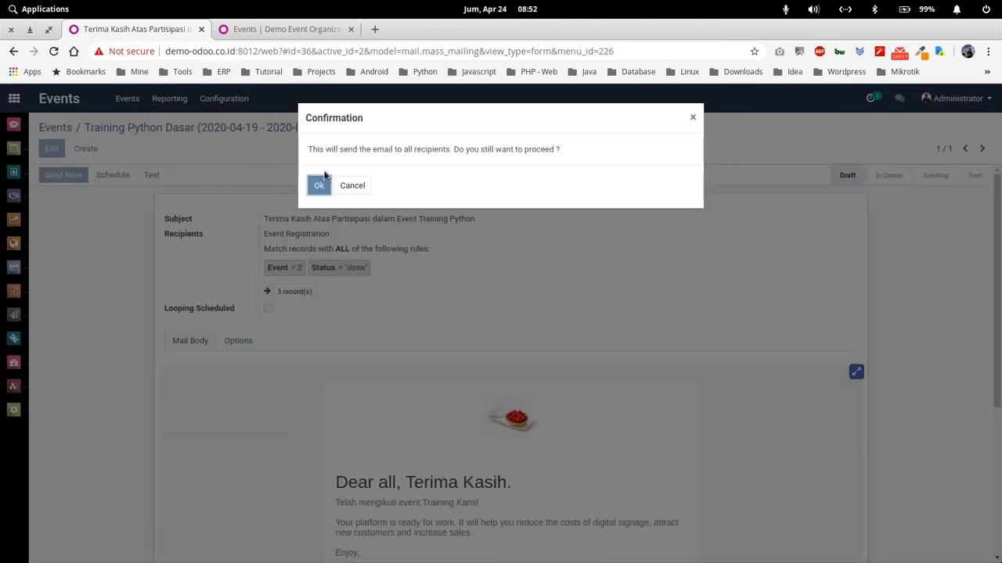
pyautogui.click(319, 185)
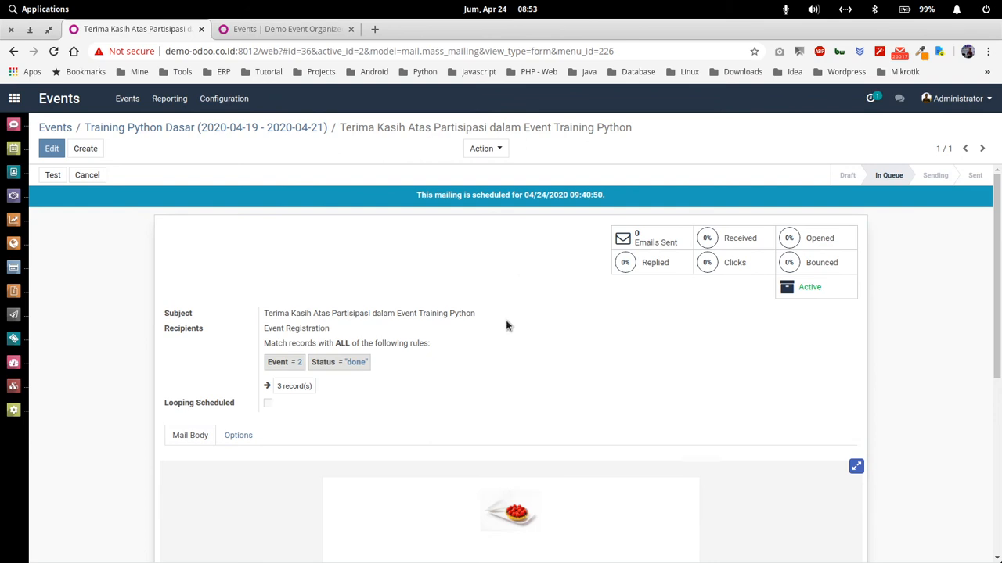
pyautogui.scroll(-4, 486, 384)
pyautogui.scroll(4, 487, 384)
# Step: Check the thank-you mailing's queued status in Email Marketing, then return to Events
pyautogui.click(275, 130)
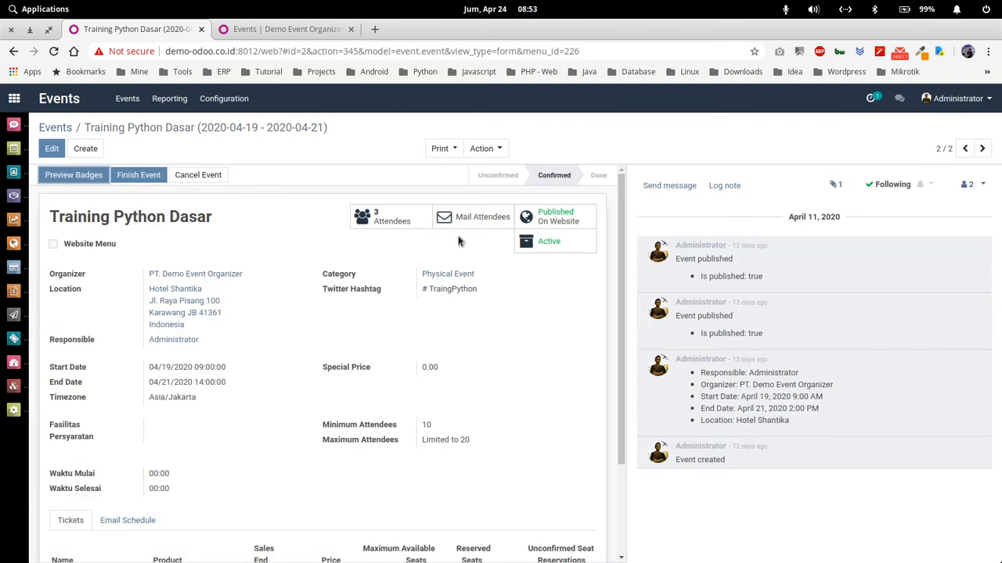
pyautogui.click(14, 98)
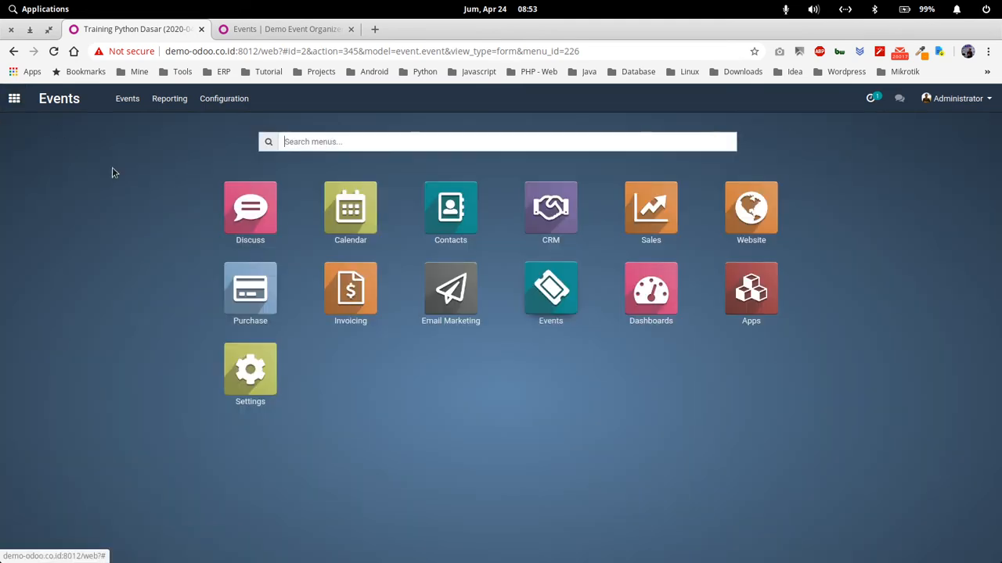
pyautogui.click(451, 290)
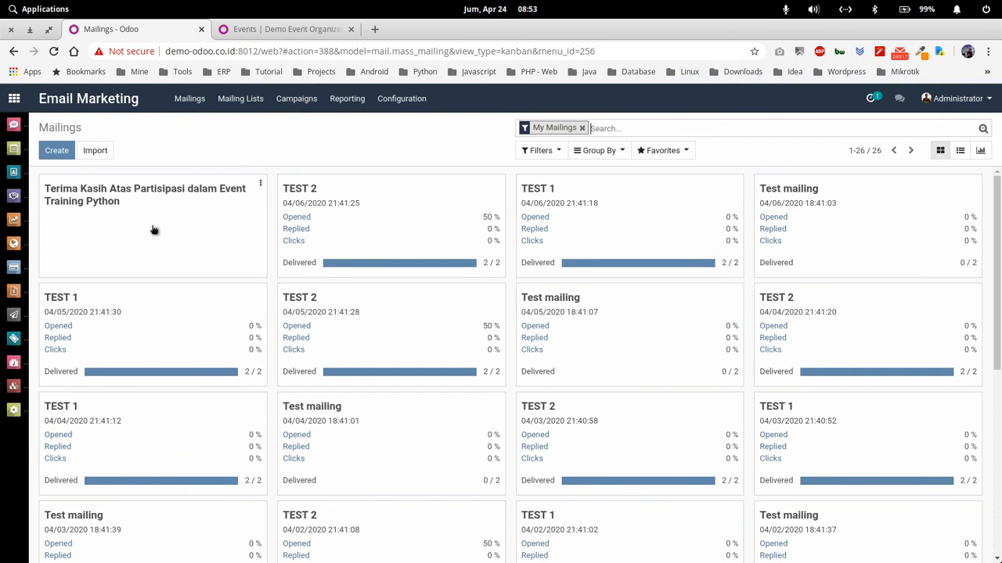
pyautogui.click(185, 232)
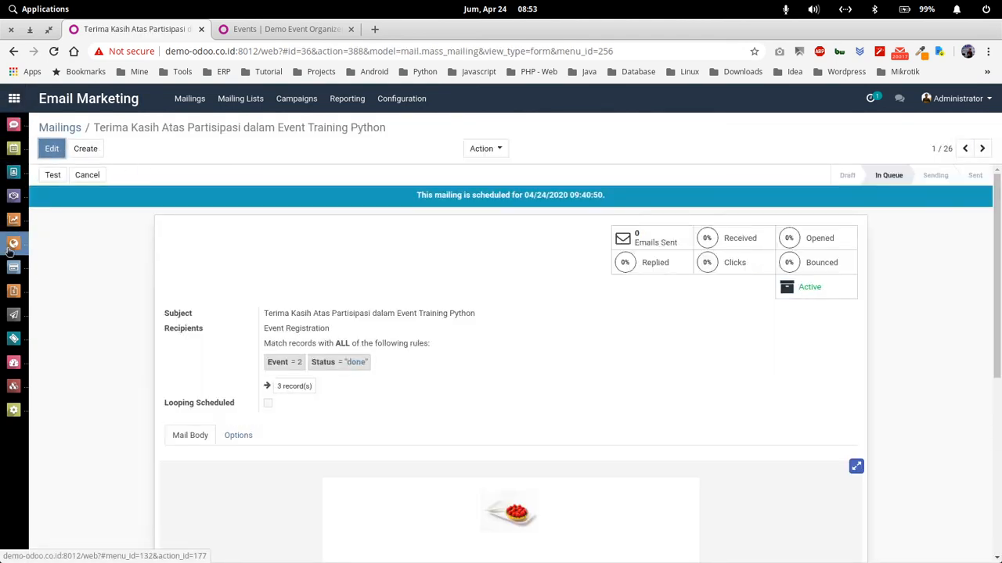
pyautogui.click(14, 351)
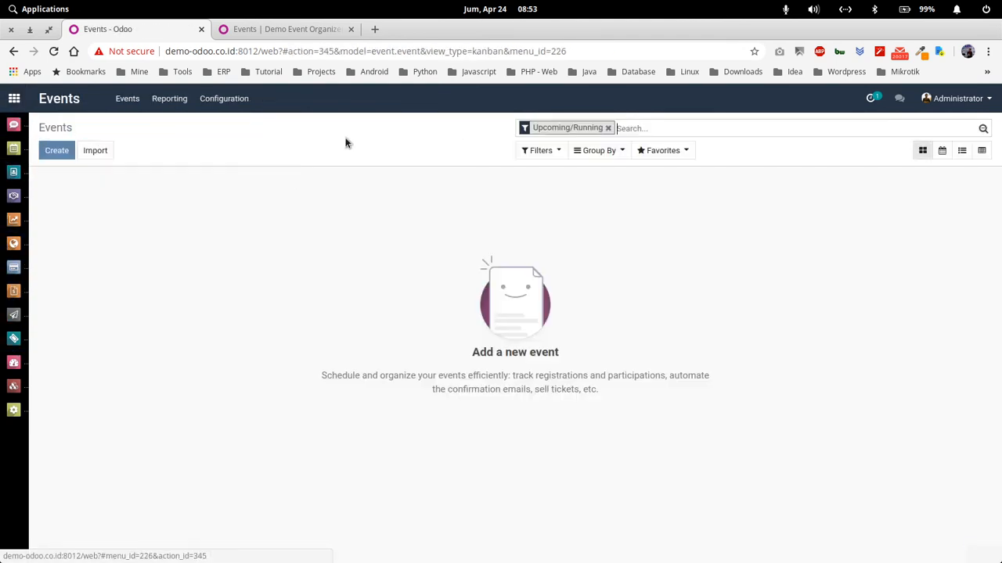
# Step: Clear the events filter, open Training Python Dasar, and print its Report Absensi PDF
pyautogui.click(608, 129)
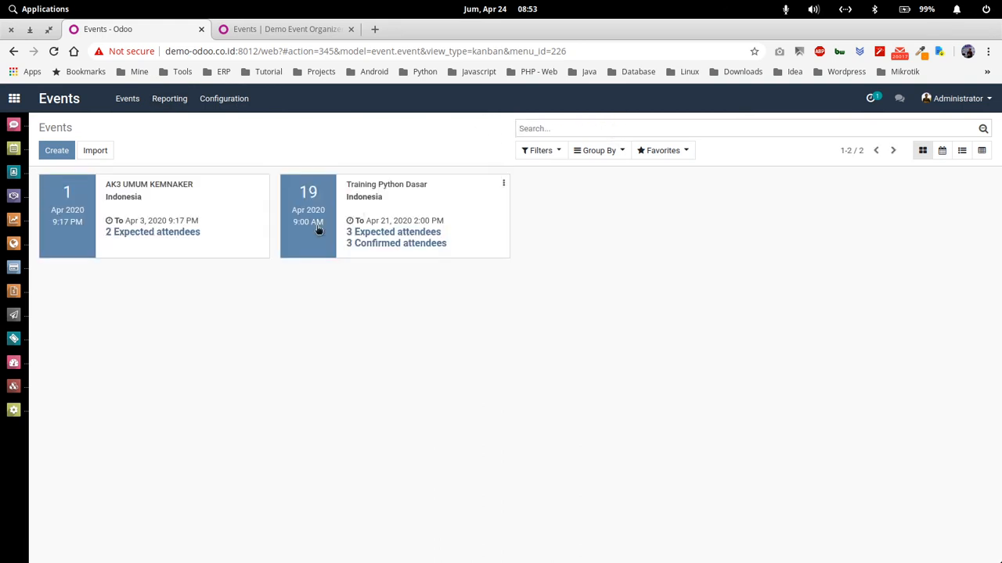
pyautogui.click(445, 200)
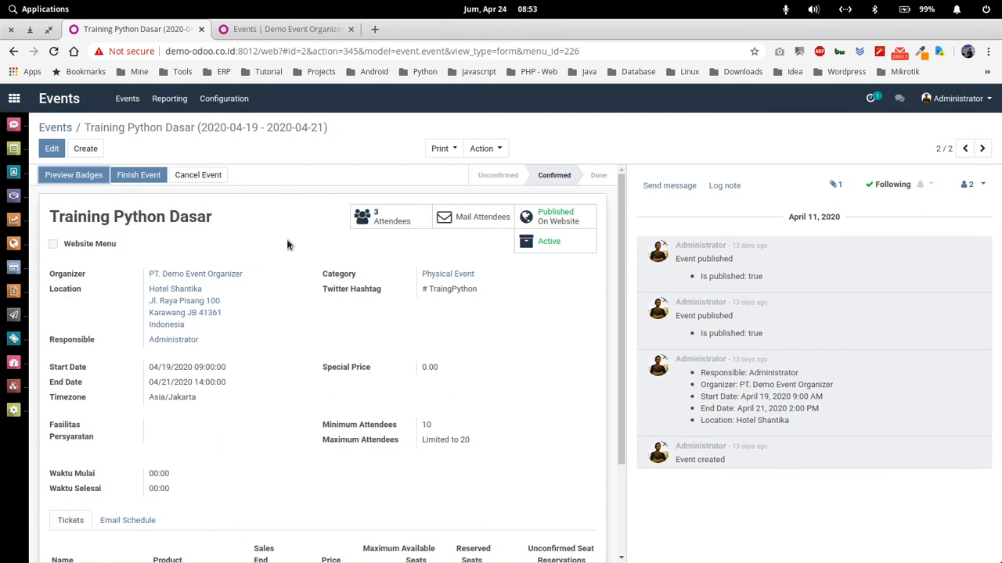
pyautogui.click(440, 148)
pyautogui.click(478, 170)
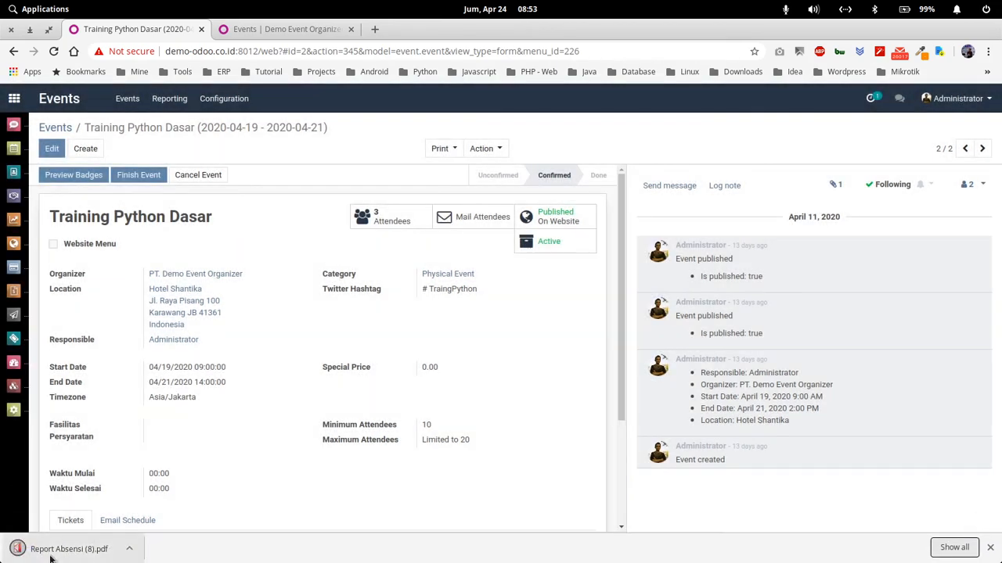
# Step: View the one-page Daftar Hadir Peserta PDF, then return to the event tab
pyautogui.click(50, 556)
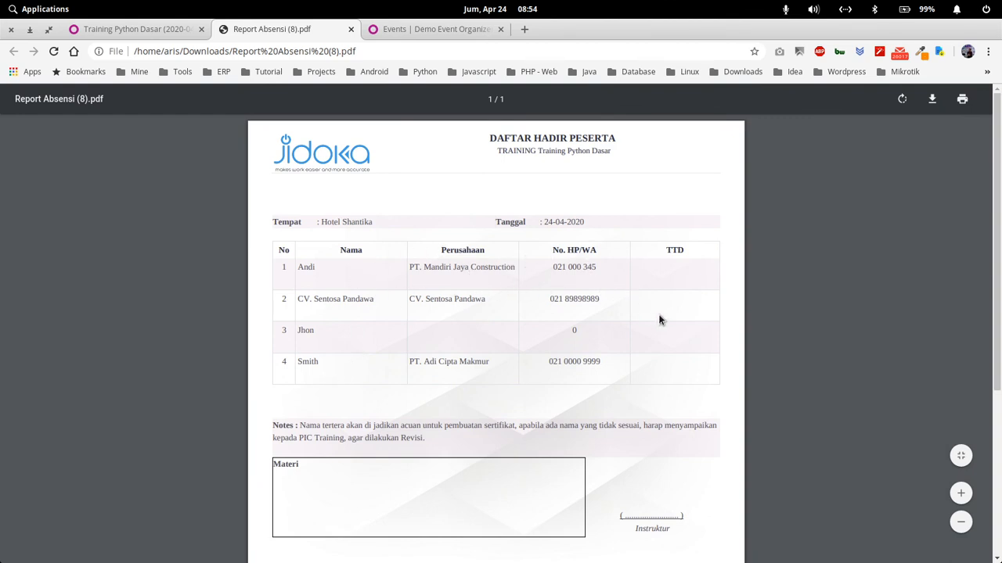
pyautogui.scroll(-2, 664, 315)
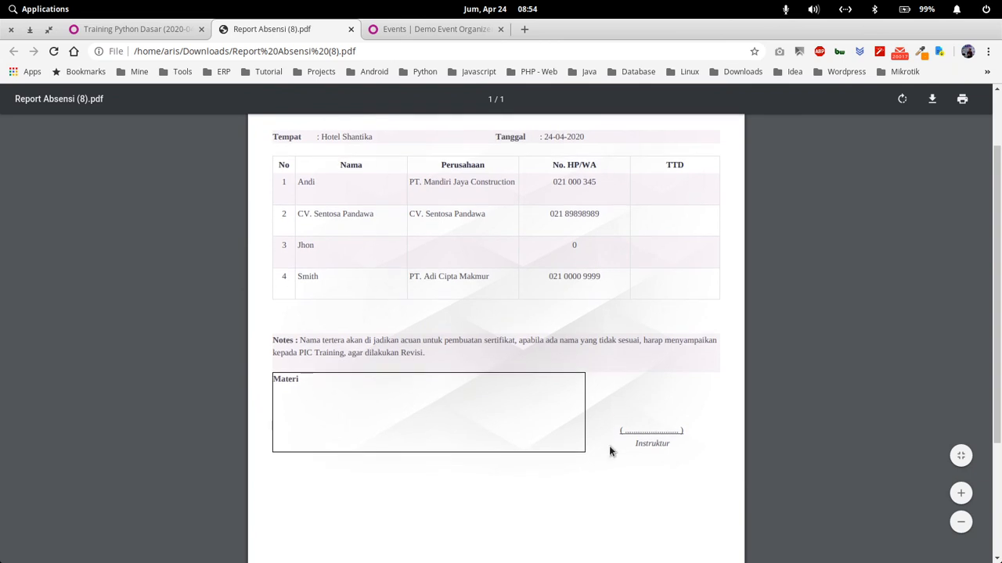
pyautogui.scroll(3, 595, 368)
pyautogui.click(139, 32)
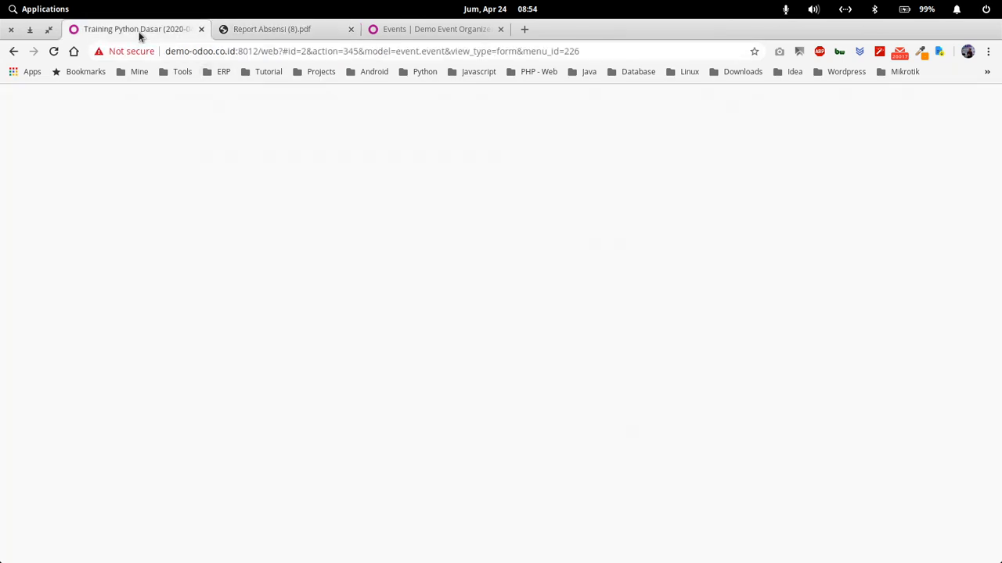
# Step: Print Report Name Tag and view its four Training Python Dasar name tags
pyautogui.click(451, 150)
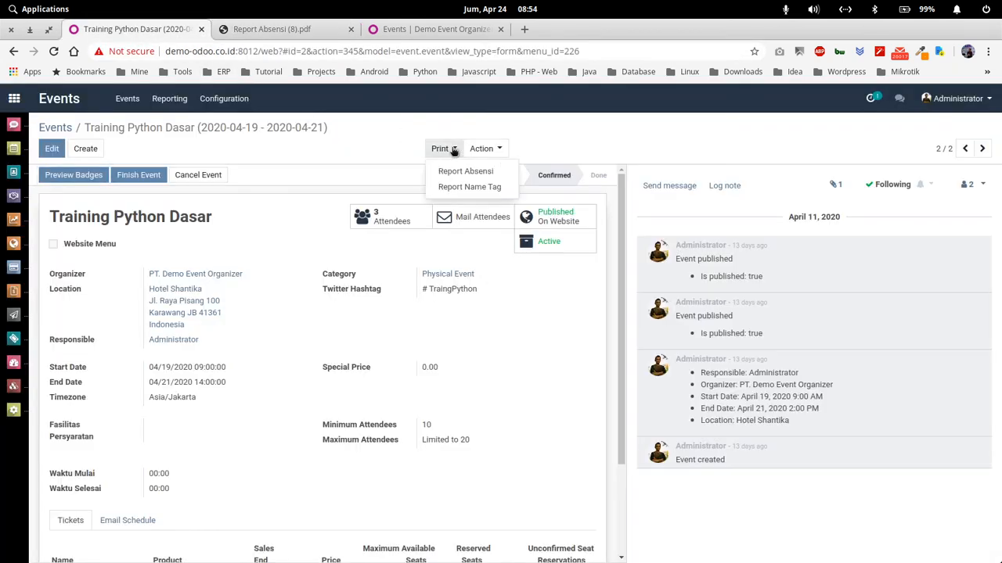
pyautogui.click(474, 187)
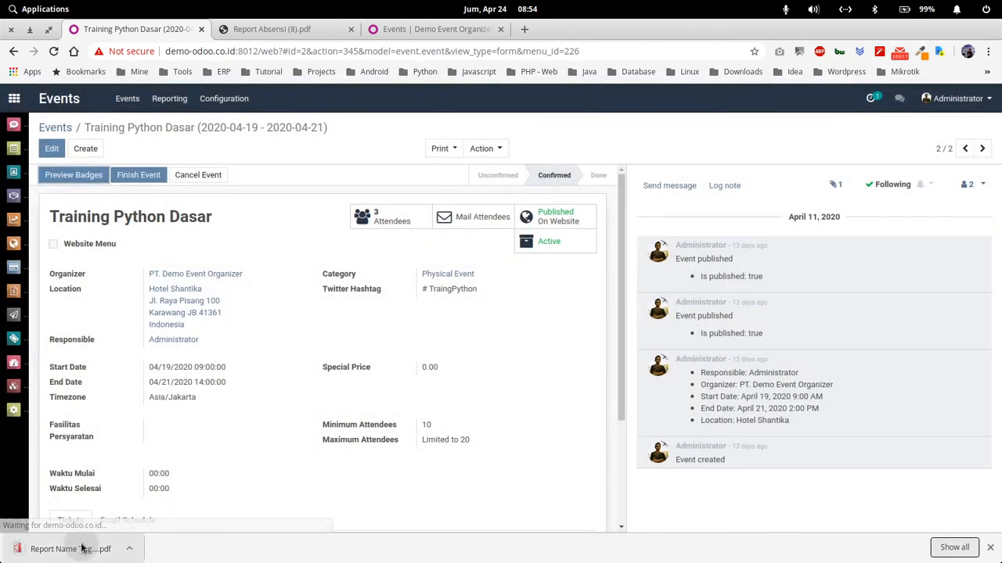
pyautogui.click(81, 548)
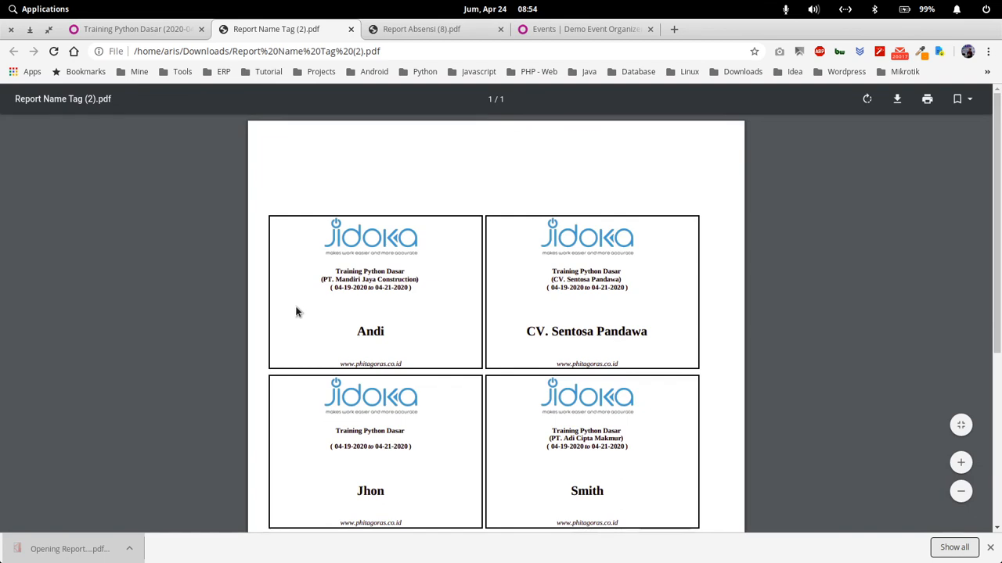
pyautogui.scroll(-1, 441, 272)
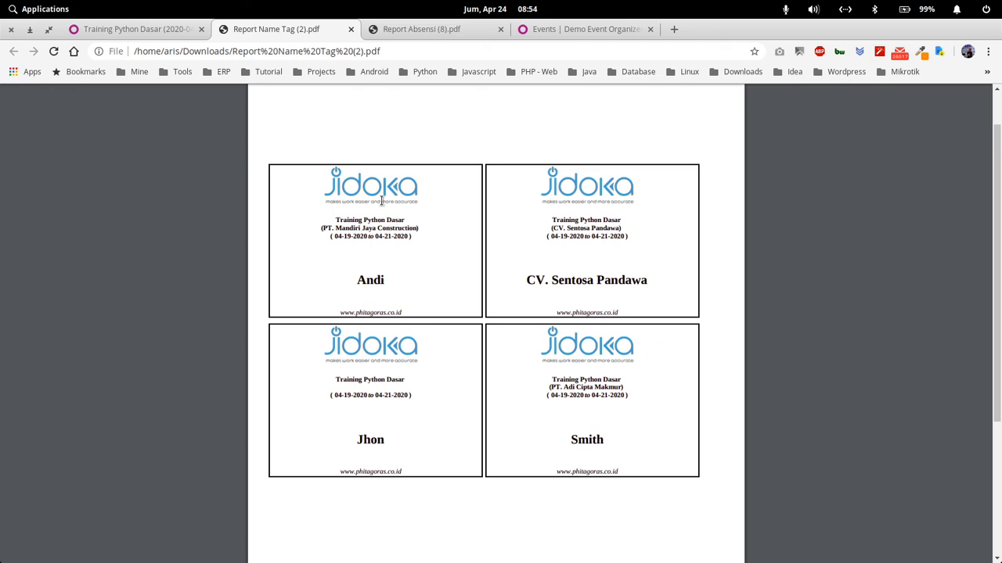
pyautogui.scroll(2, 331, 169)
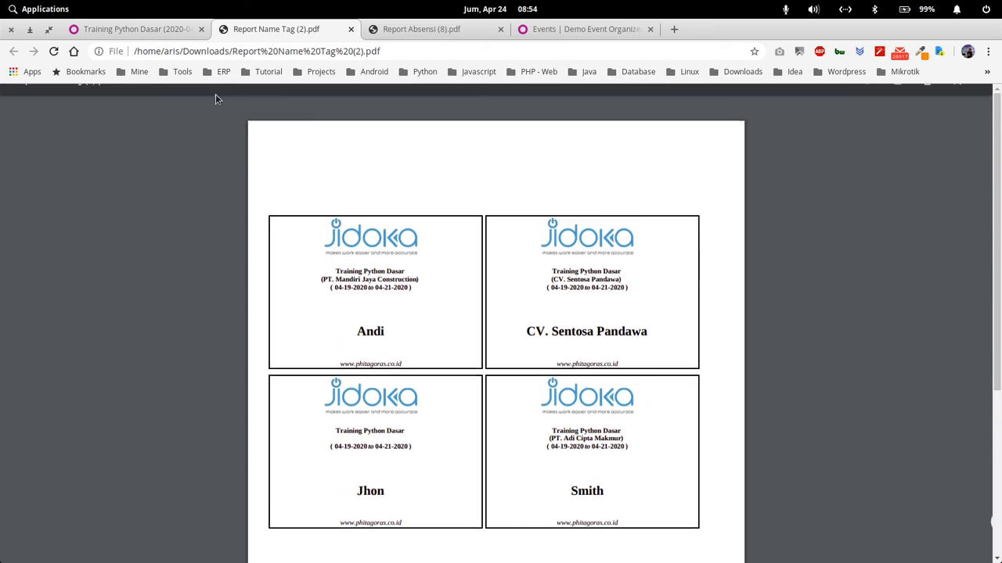
# Step: Mark Training Python Dasar as Done, then show slide 7 in WPS Presentation
pyautogui.click(159, 32)
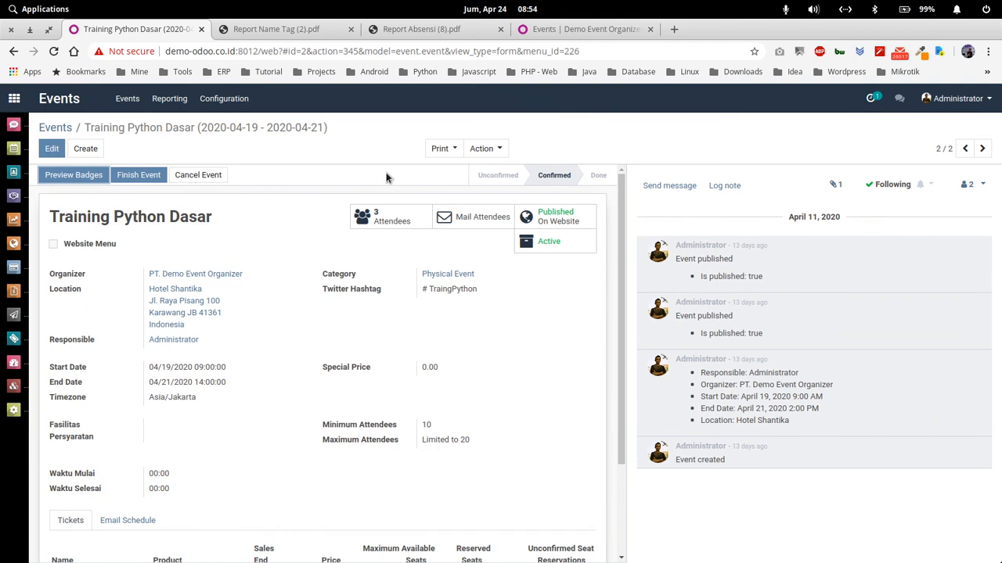
pyautogui.click(442, 149)
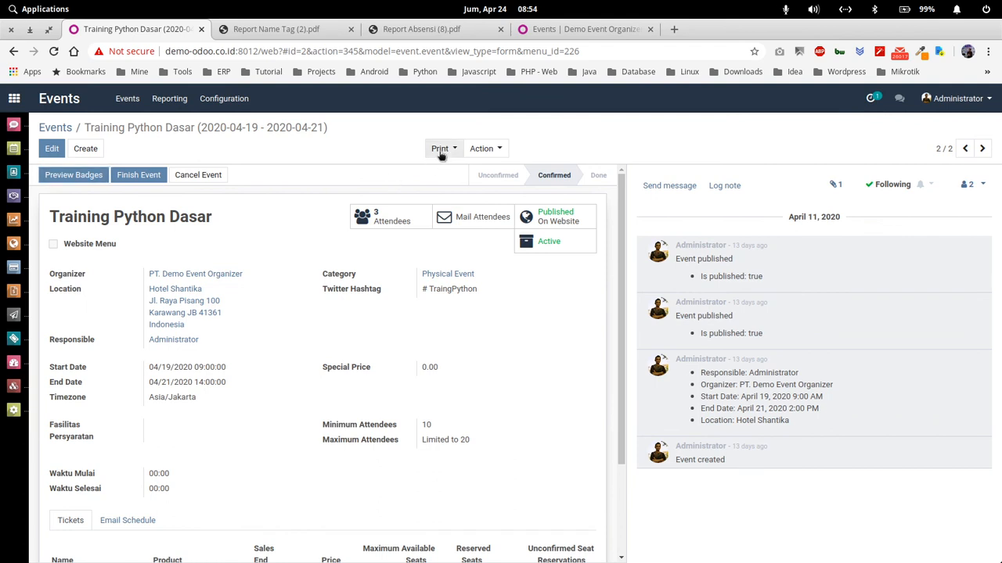
pyautogui.click(392, 171)
pyautogui.scroll(3, 359, 317)
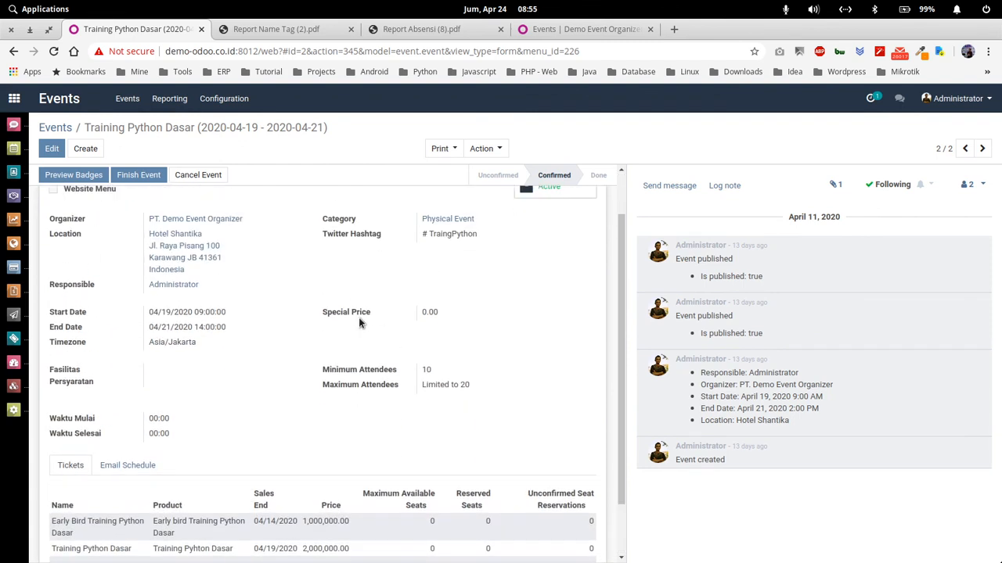
pyautogui.click(141, 176)
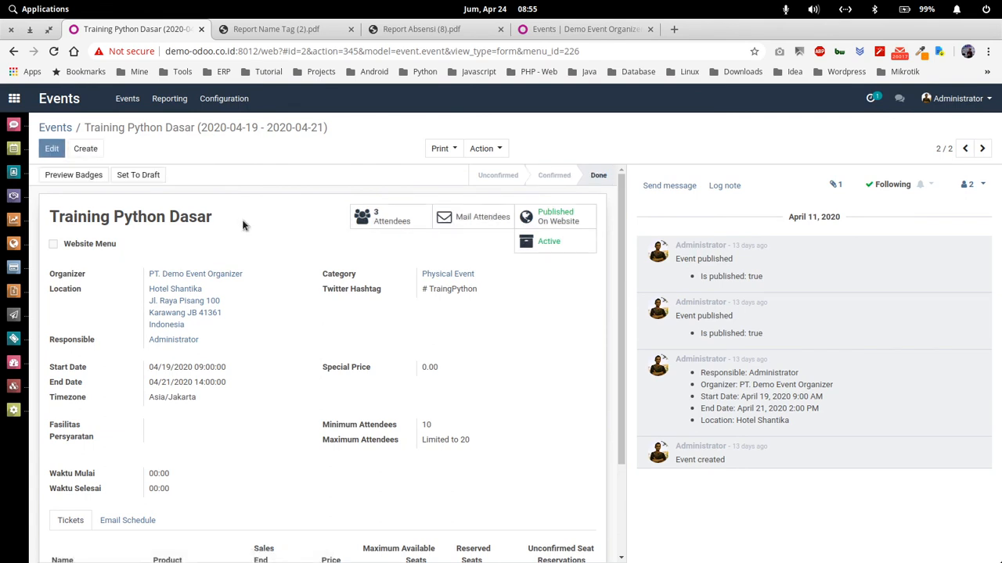
pyautogui.click(55, 128)
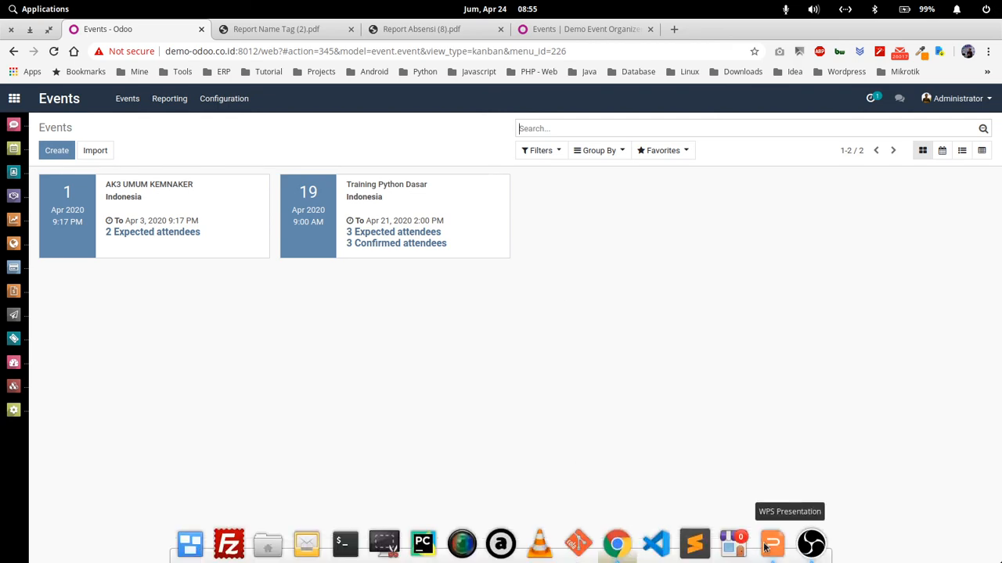
pyautogui.click(772, 543)
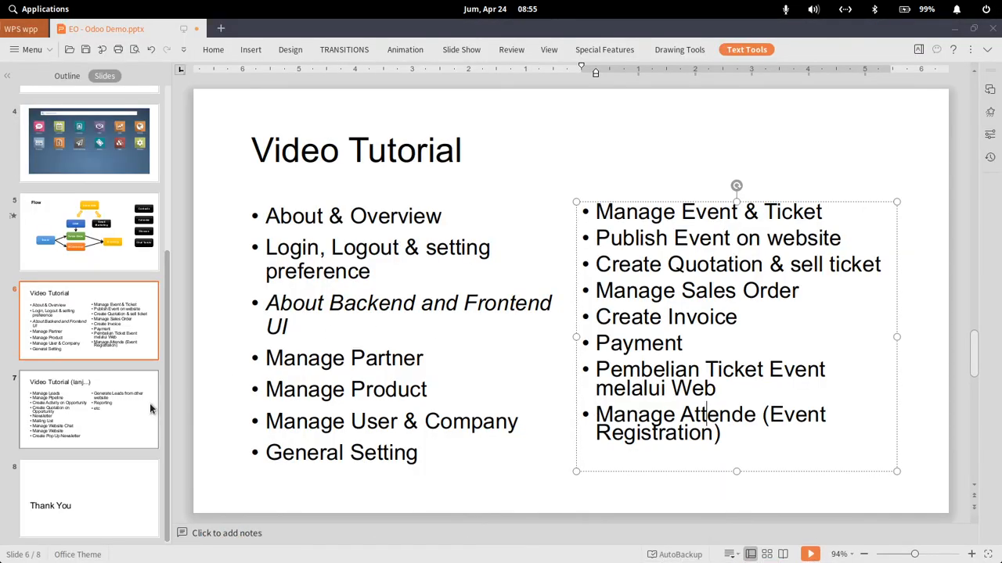
pyautogui.click(93, 396)
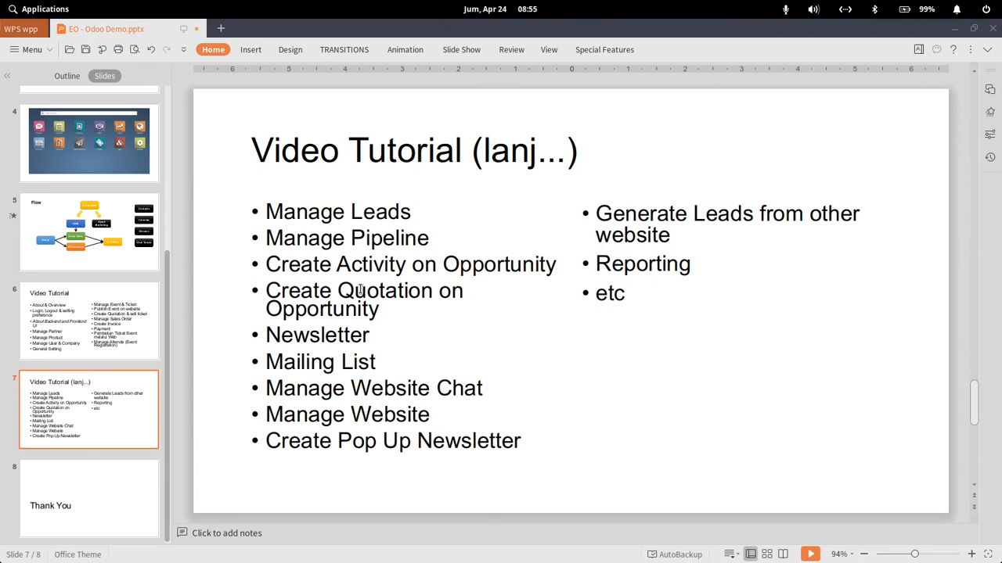